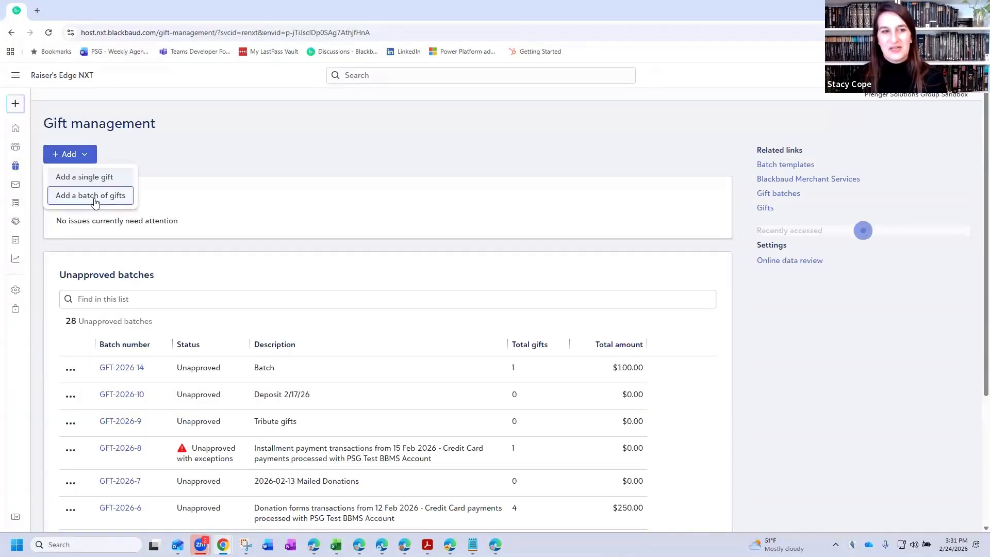
- Start a new batch of gifts described as "Mail received 2/24/26", expecting 1 gift and a batch total of $1,000,000.00
left_click(77, 200)
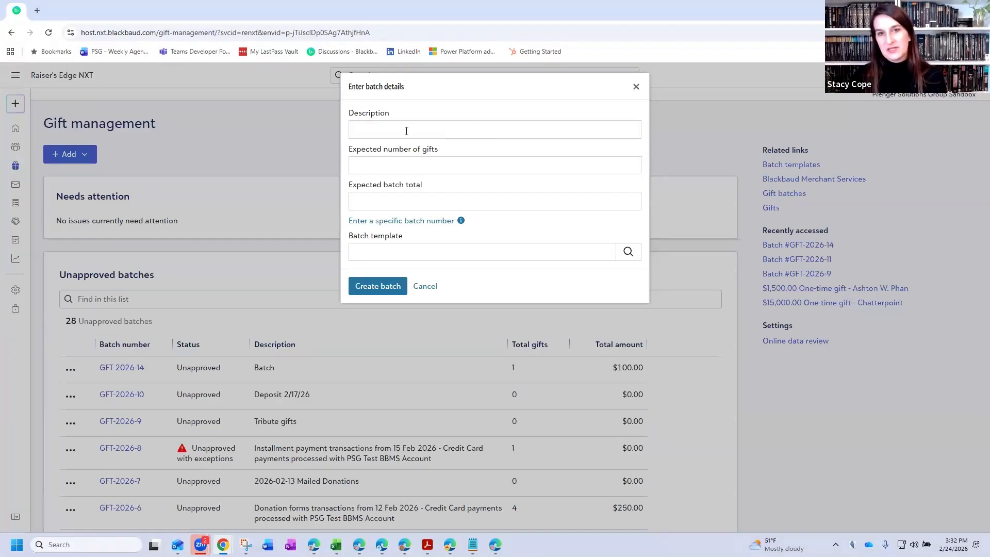
left_click(406, 130)
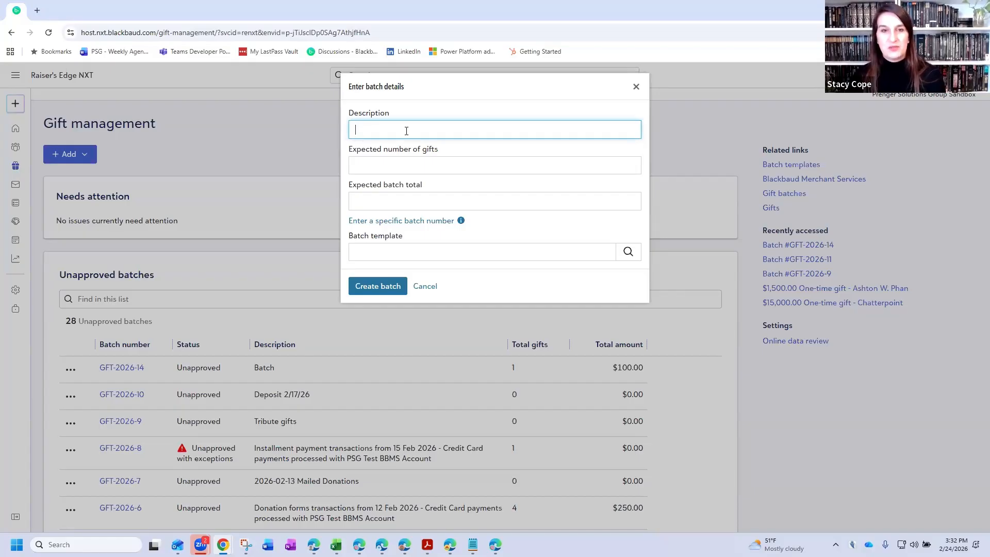
type("M")
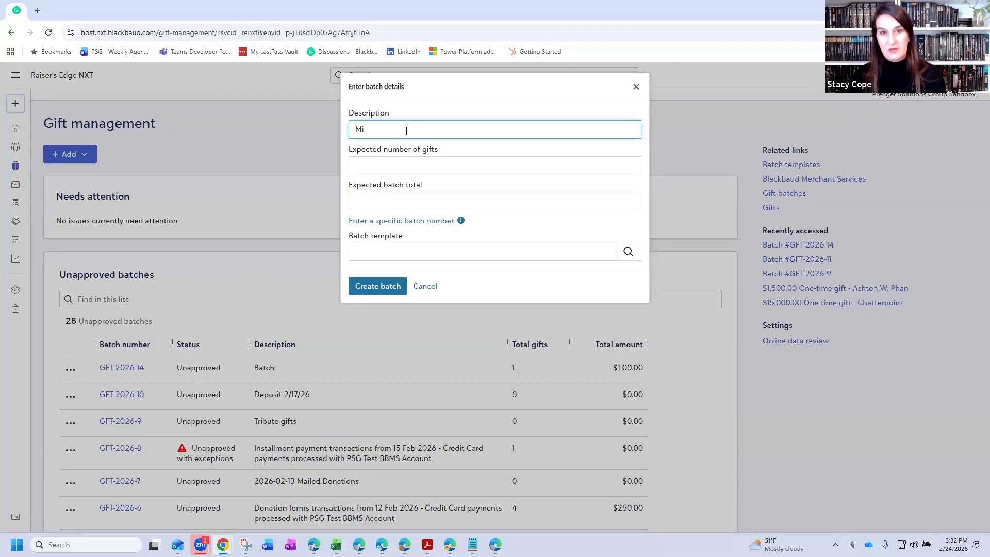
type("ail received 2/24/26")
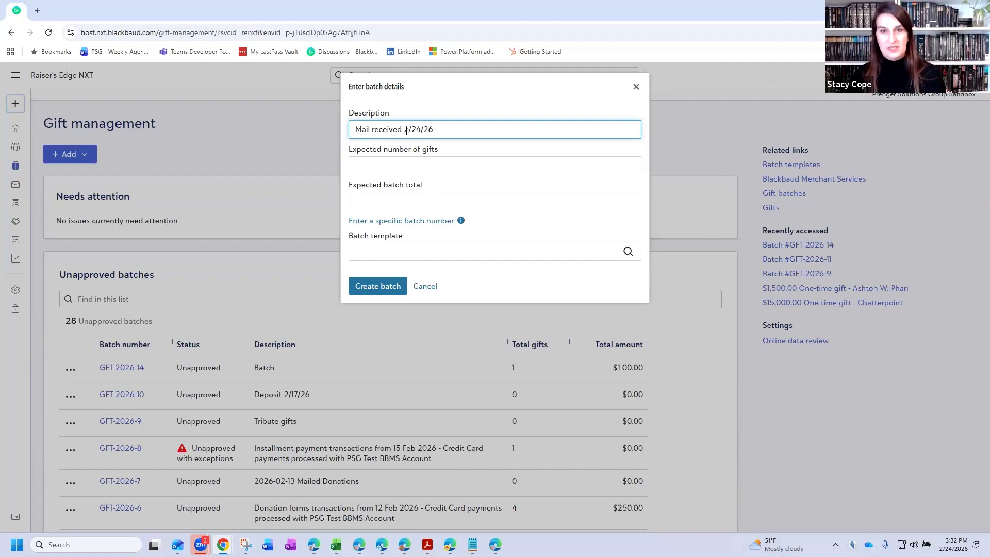
key("Tab")
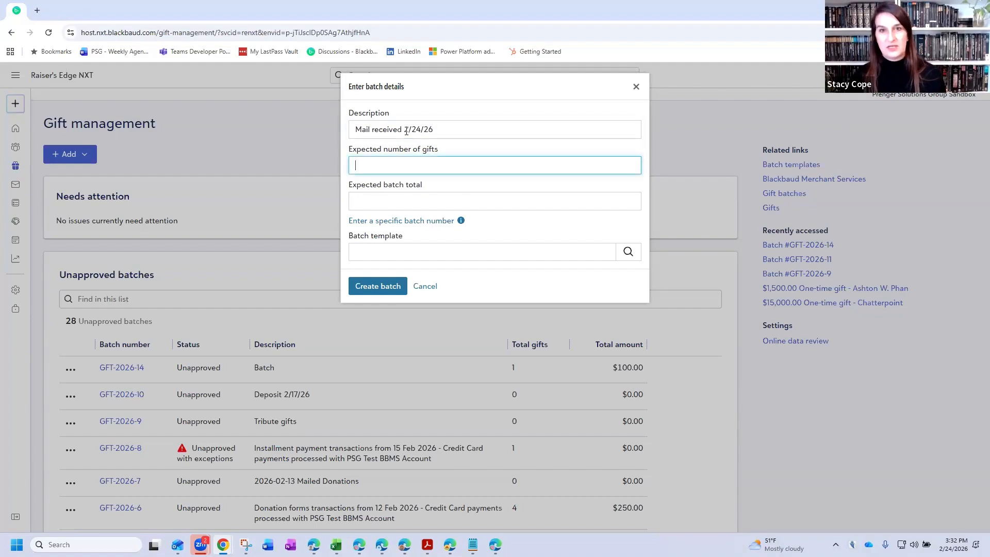
type("1")
key("Tab")
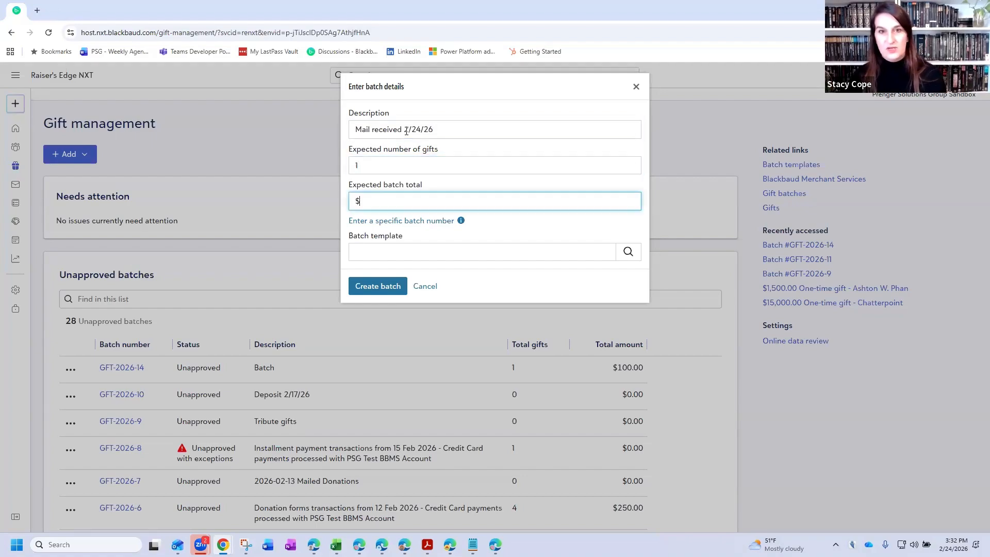
type("1000000")
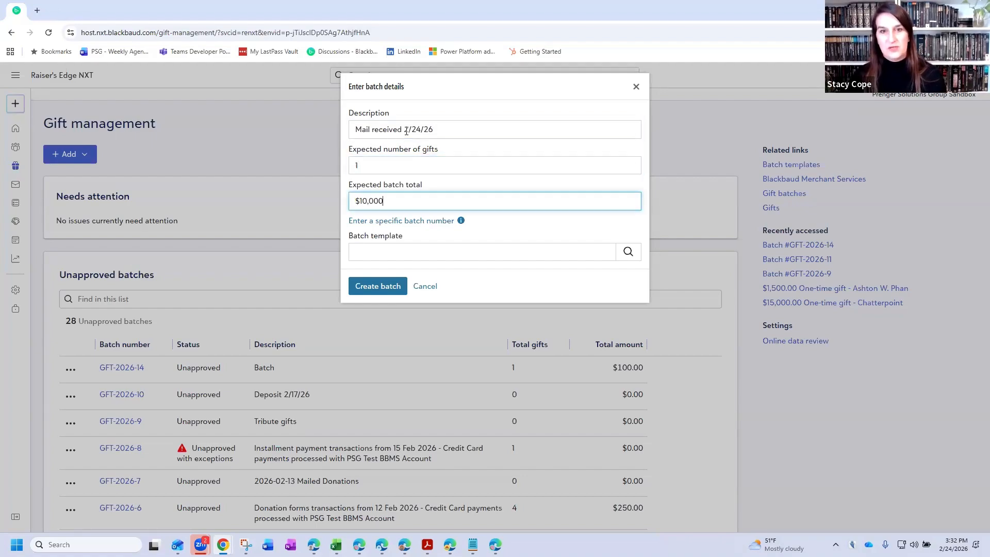
- Apply the "Official Batch Template 2026" template and create the batch
key("Tab")
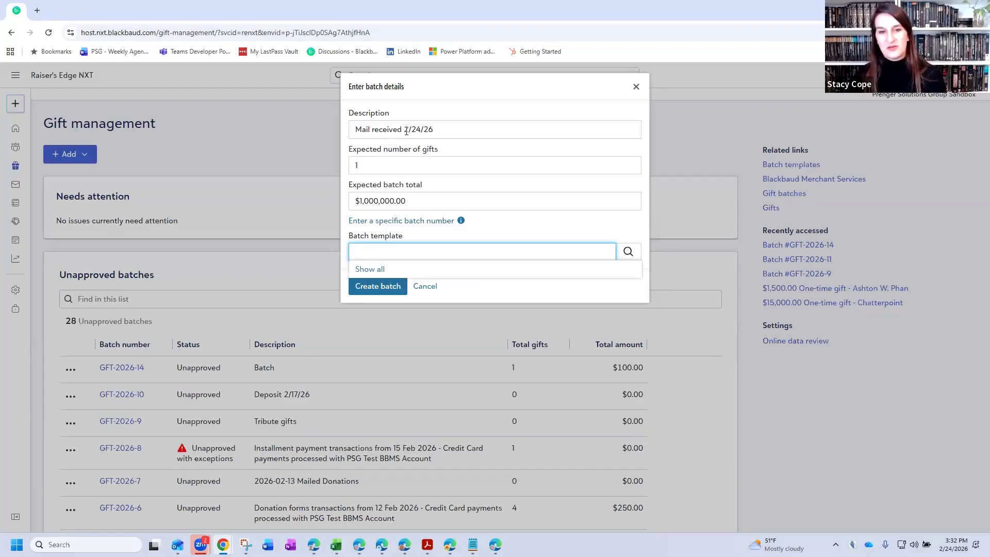
type("officia")
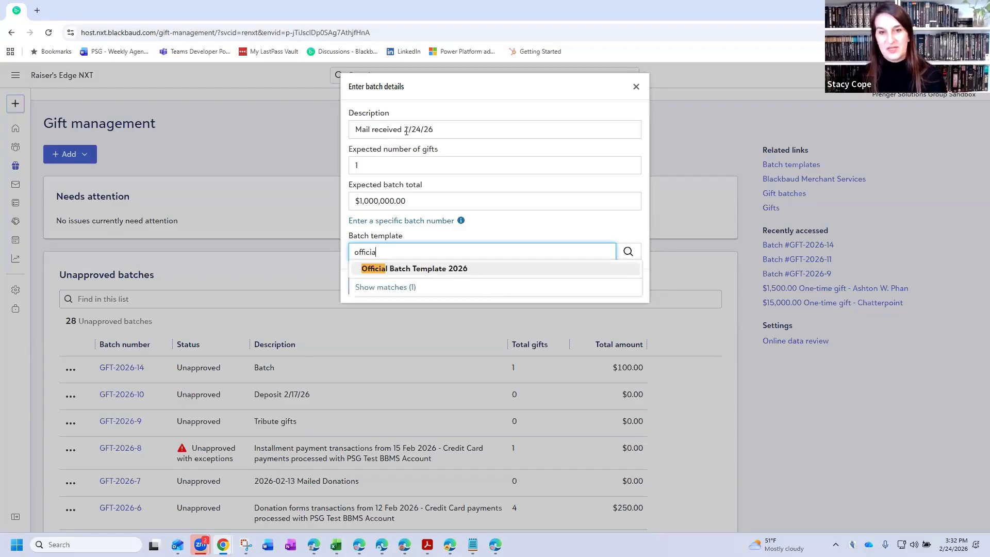
left_click(415, 269)
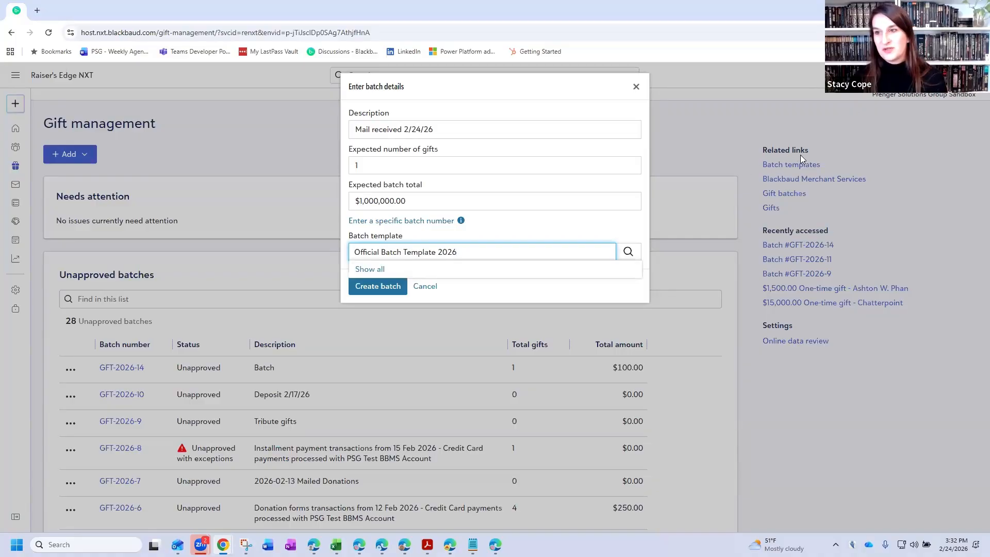
left_click(374, 287)
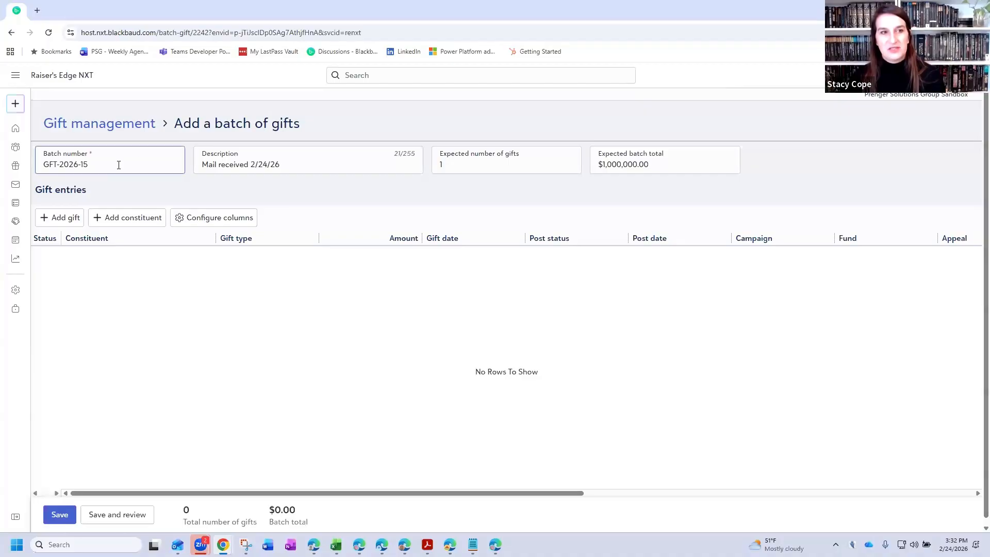
left_click(324, 154)
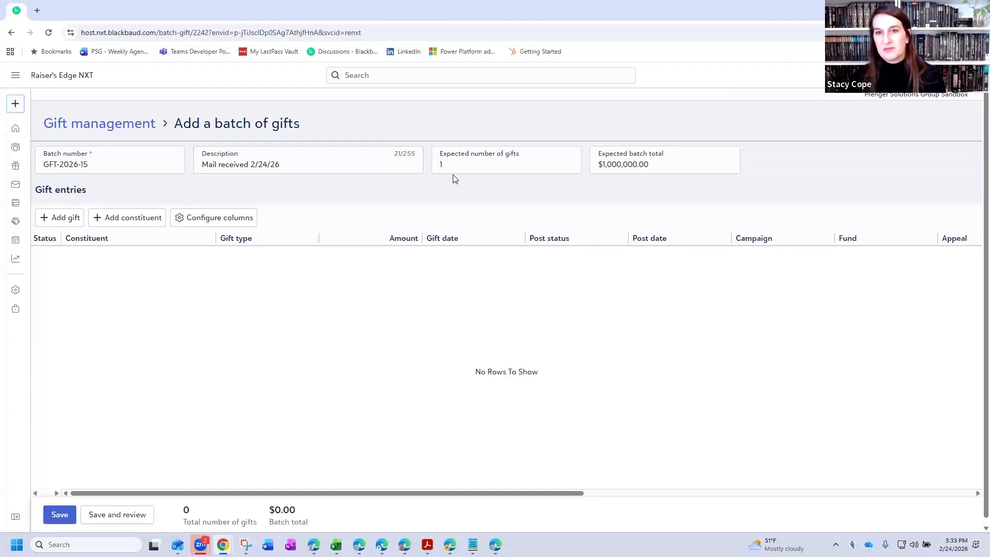
- Add a gift entry for the searched constituent, choosing the match with He/Him pronouns, and close the constituent's record preview
left_click(56, 222)
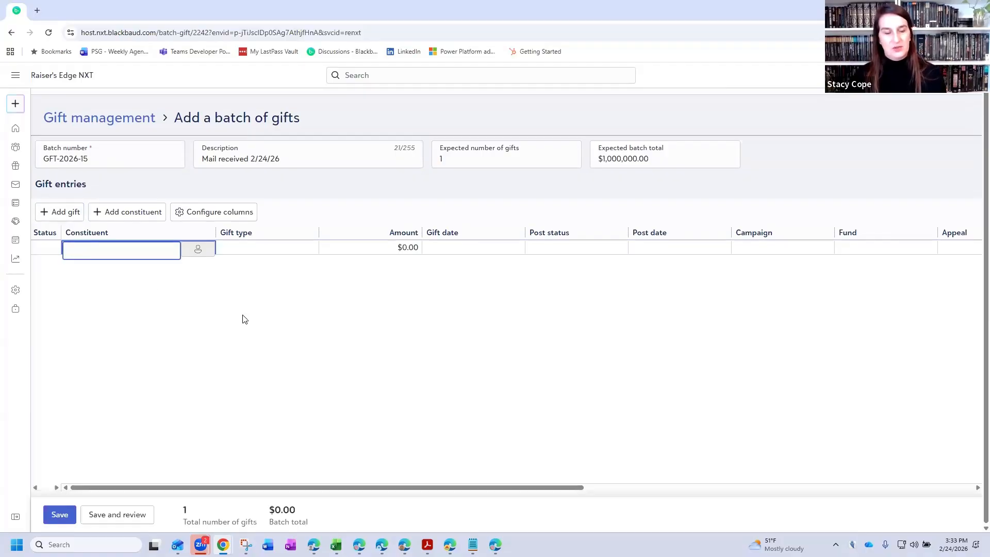
type("roy kent")
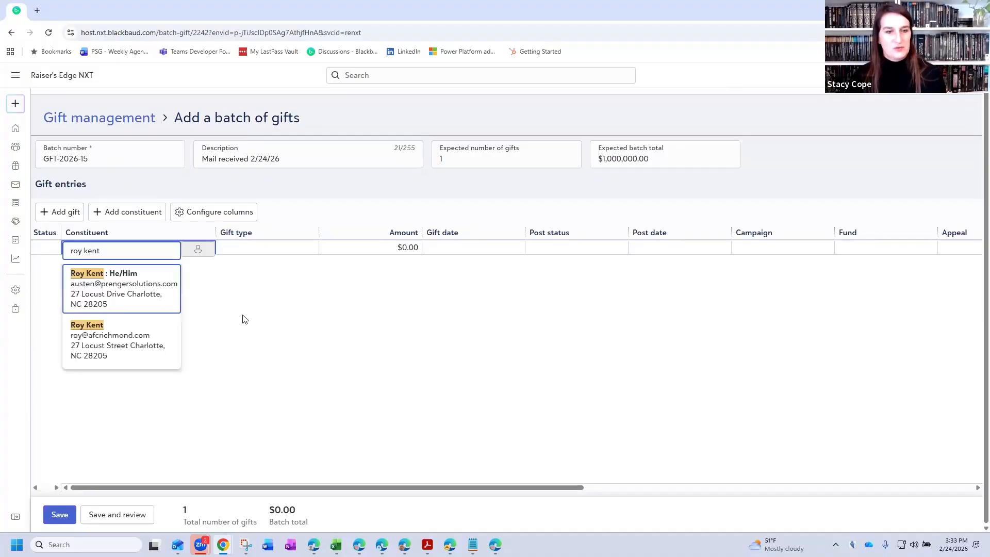
left_click(114, 288)
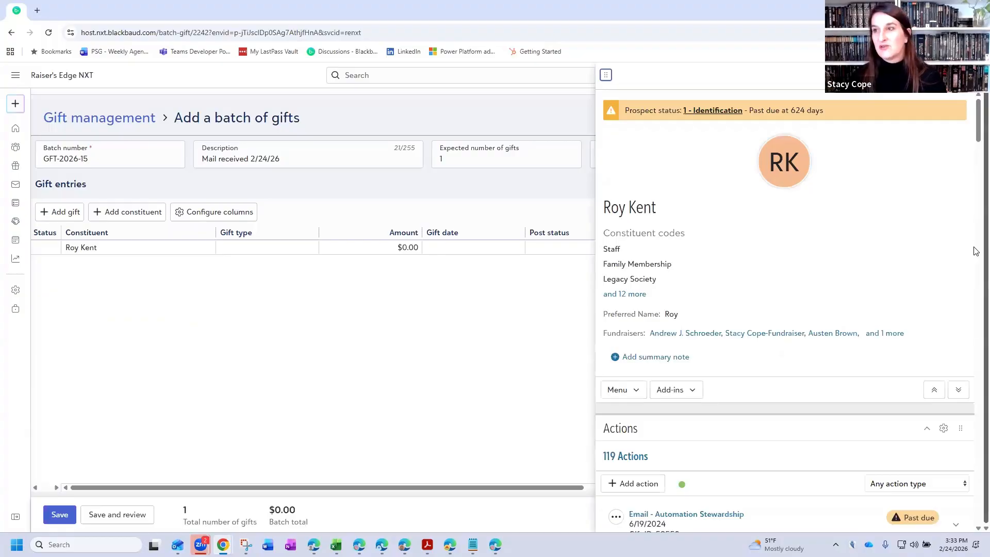
left_click(971, 75)
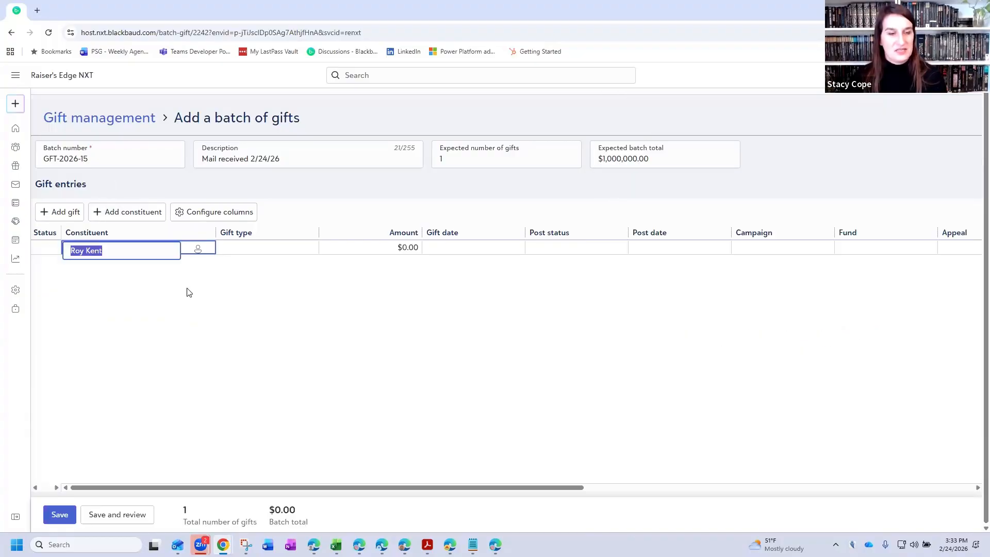
left_click(162, 248)
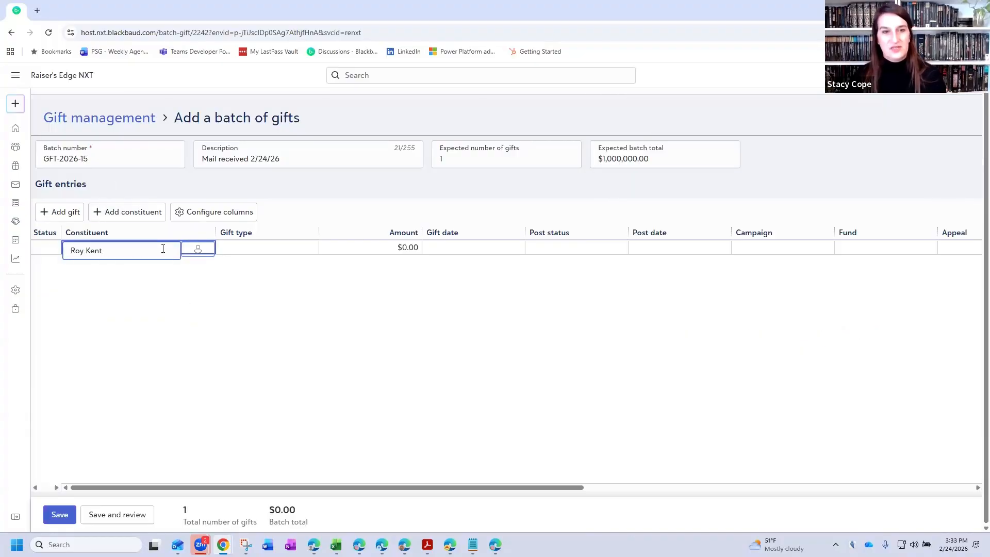
- Set the gift entry's type to One-time and its amount to $1,000,000.00
key("Tab")
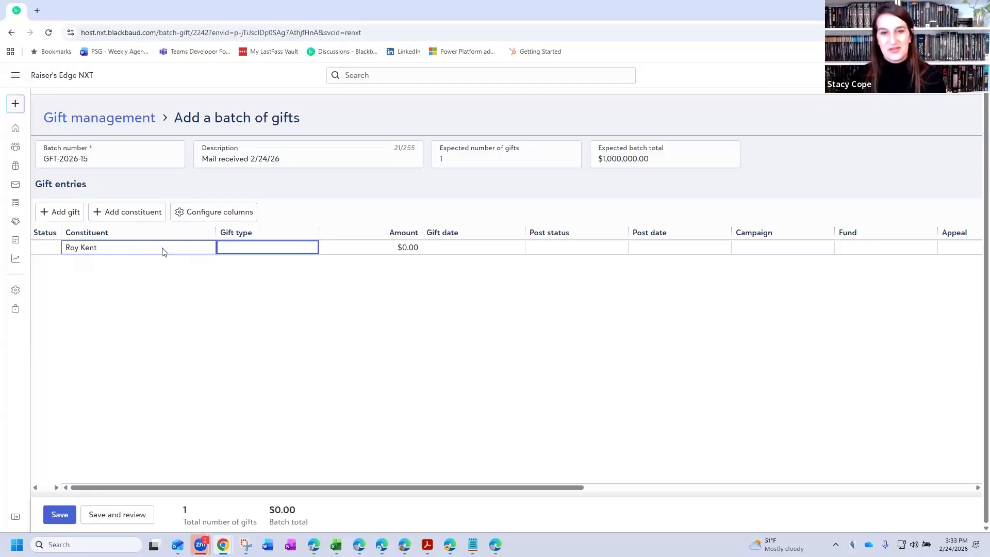
key("o")
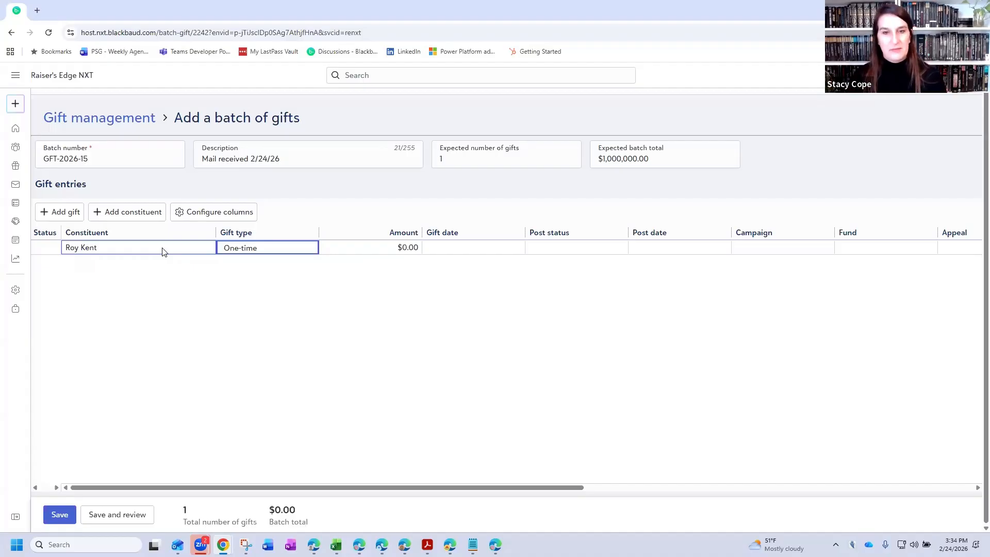
key("Tab")
type("1,000,00")
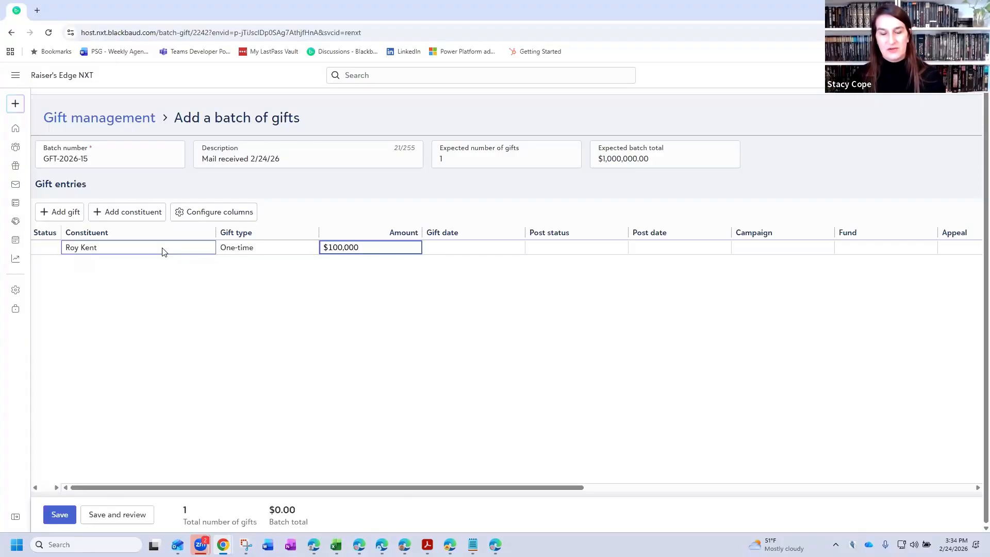
type("0")
key("Tab")
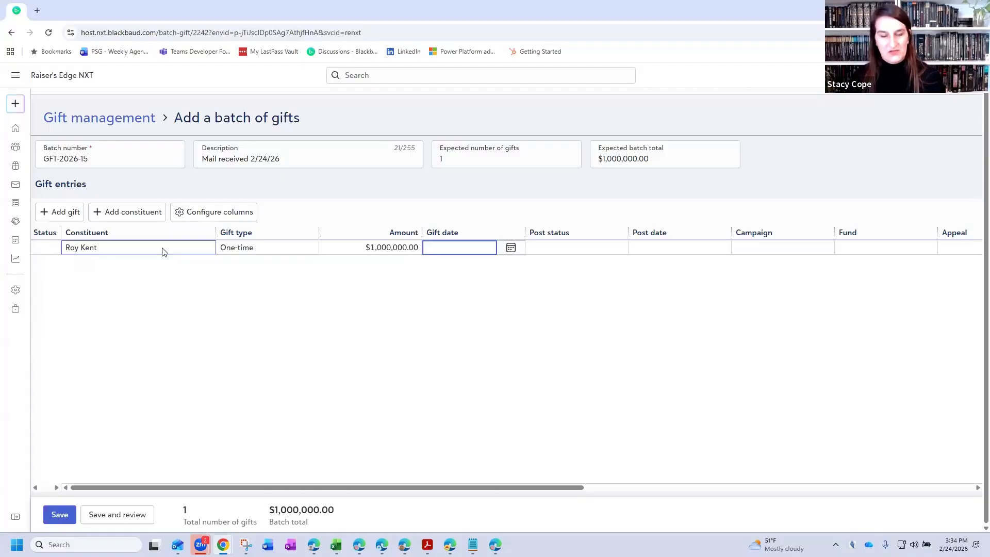
- Date the gift 2/24/2026 and set it to post to ledger with a post date of 2/24/2026
type("24")
key("Tab")
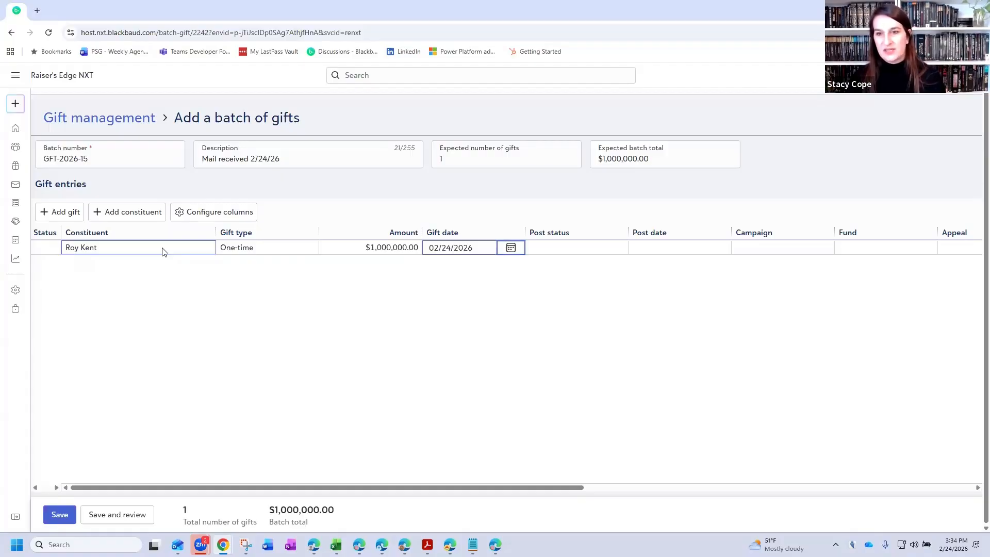
key("Tab")
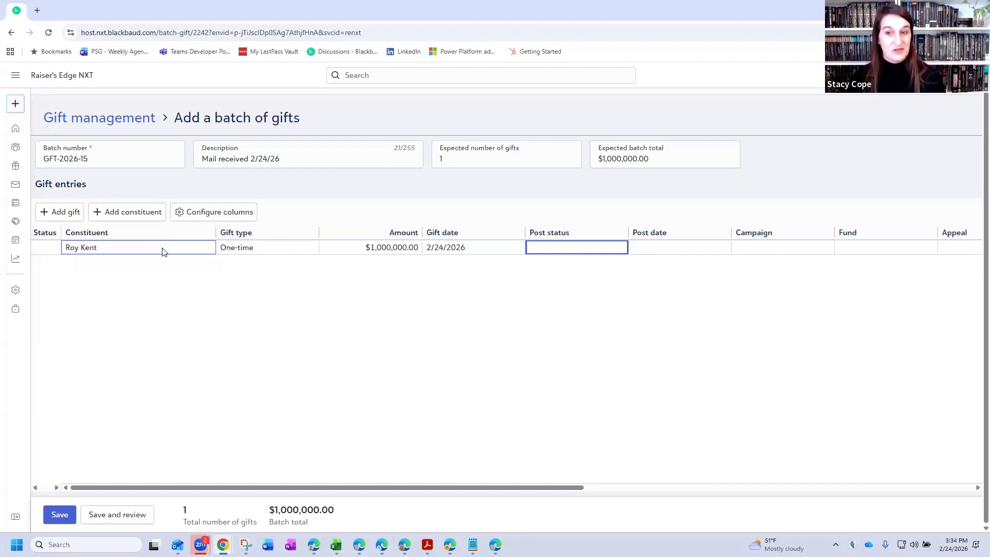
key("p")
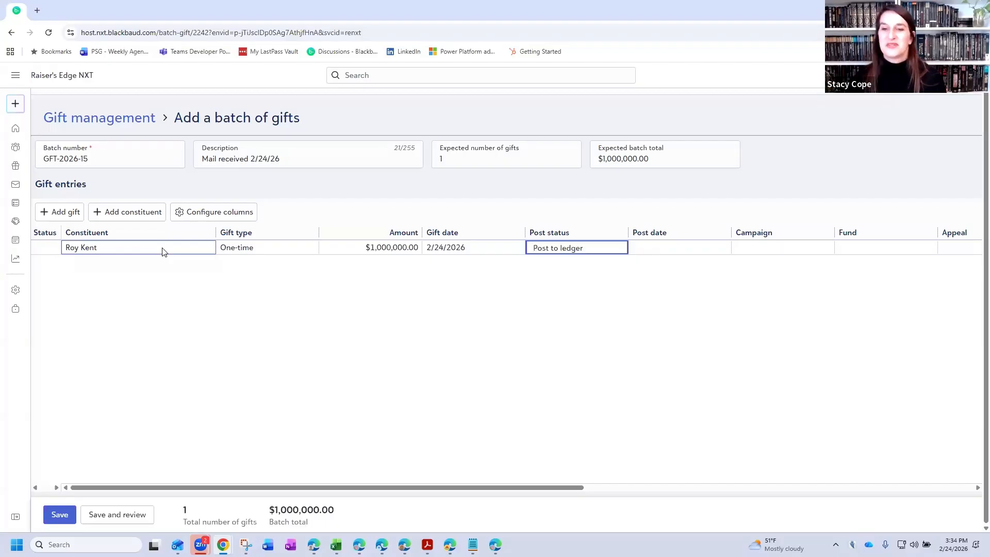
key("Tab")
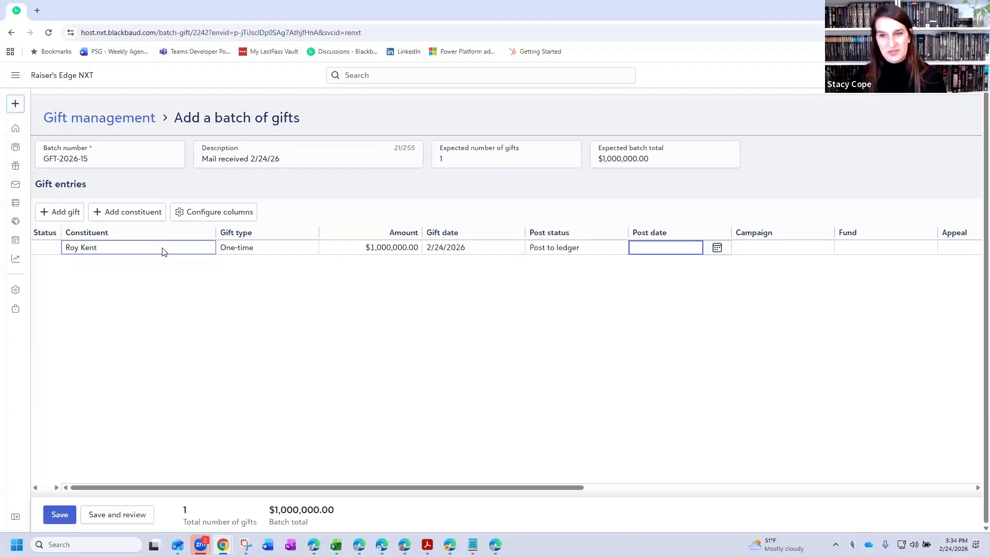
type("24")
key("Tab")
key("Tab")
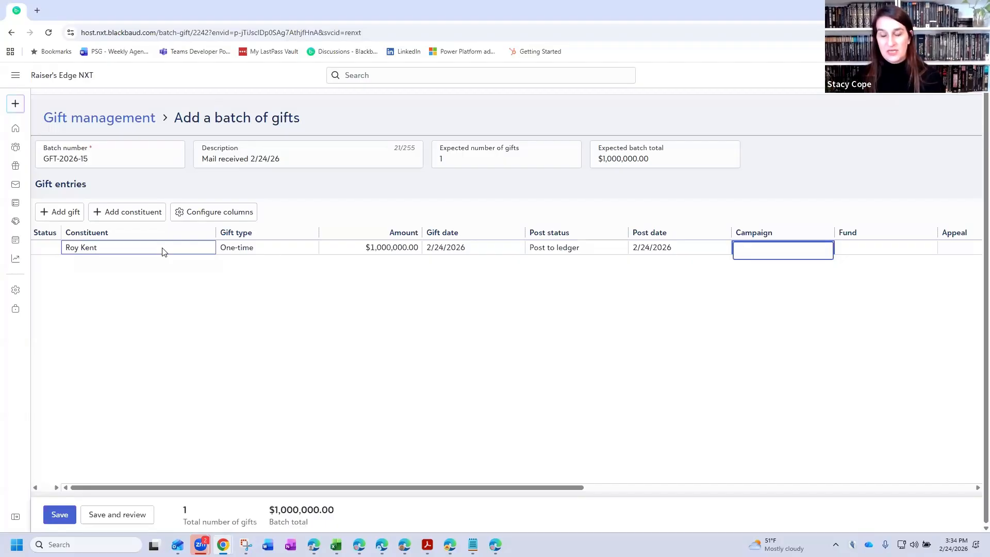
- Assign the gift to the campaign "The Human Fund 2026" and the fund "nice humans"
type("t")
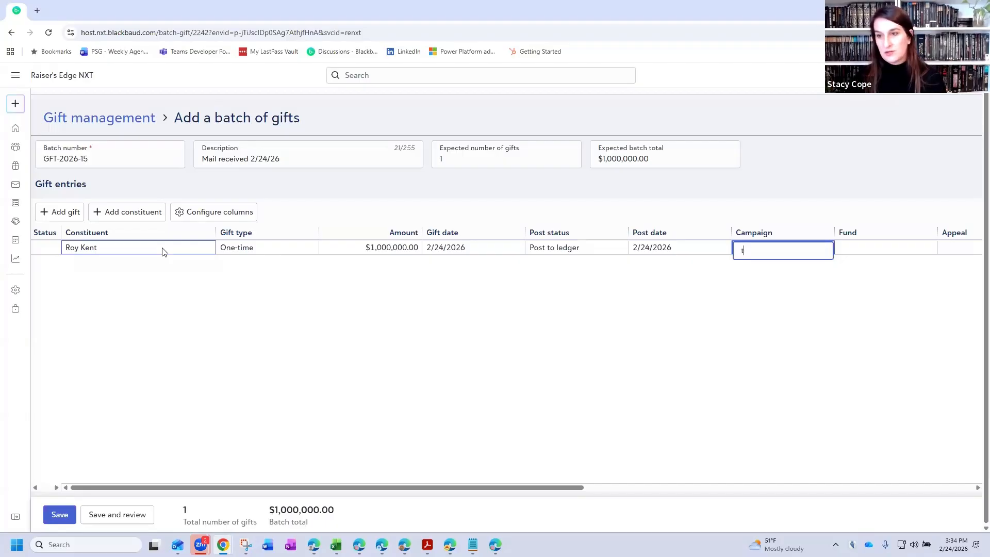
type("he human")
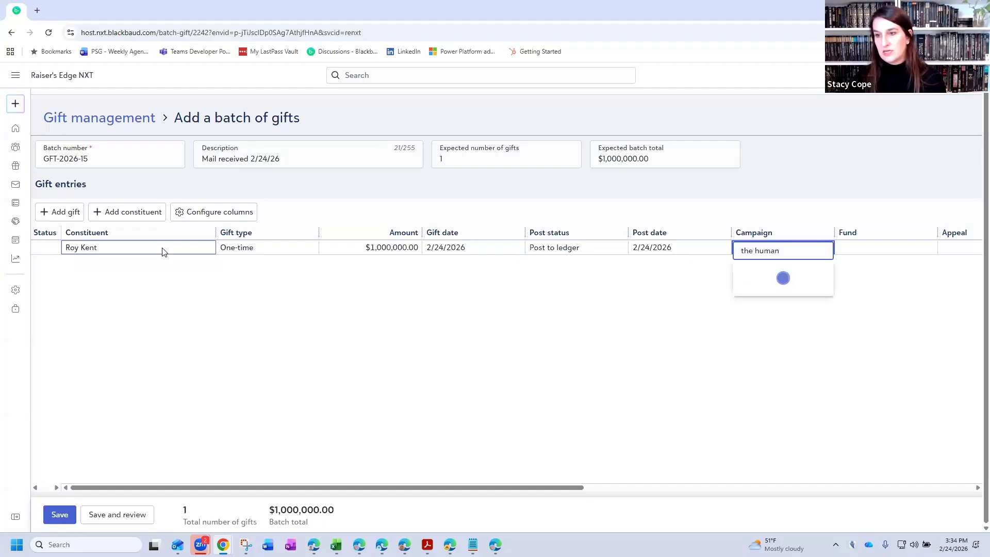
key("Tab")
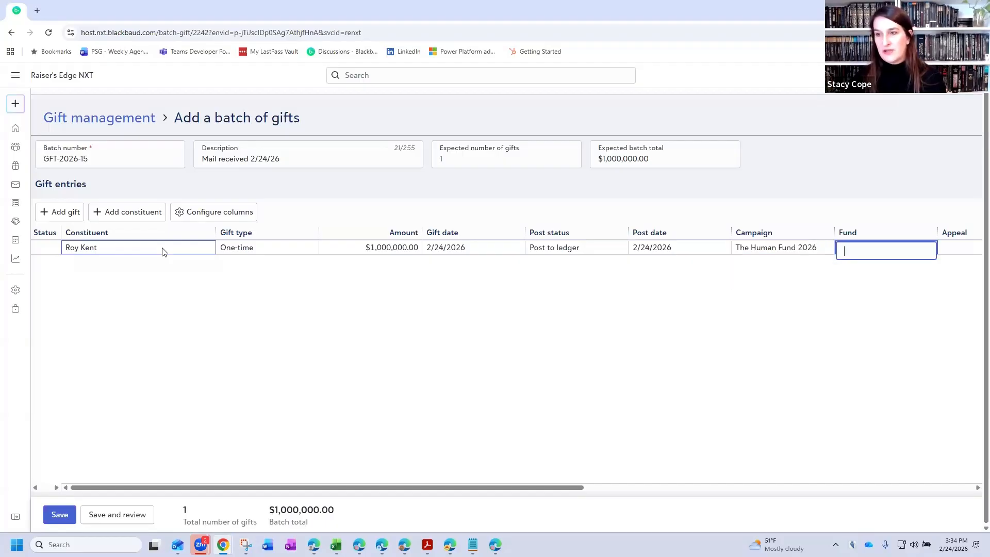
type("nice")
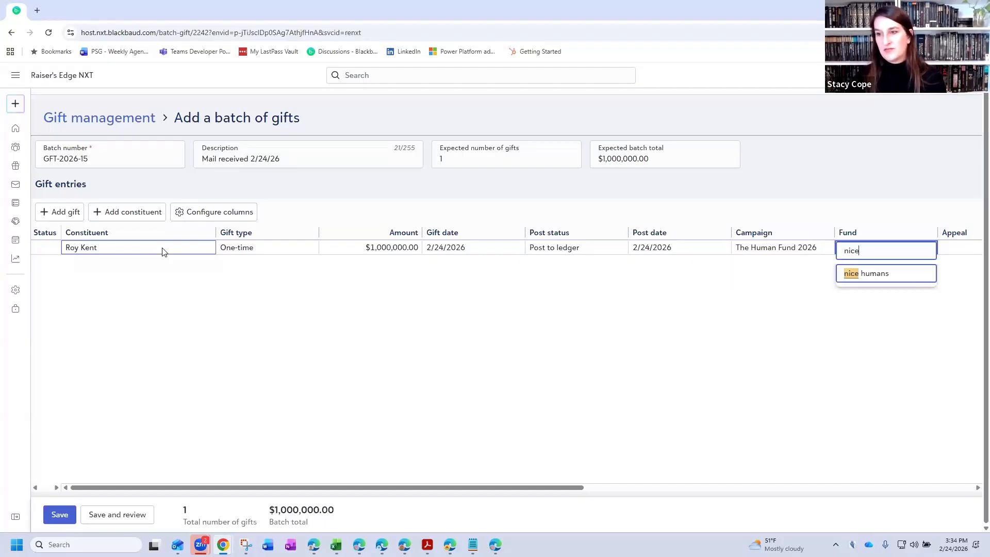
key("Tab")
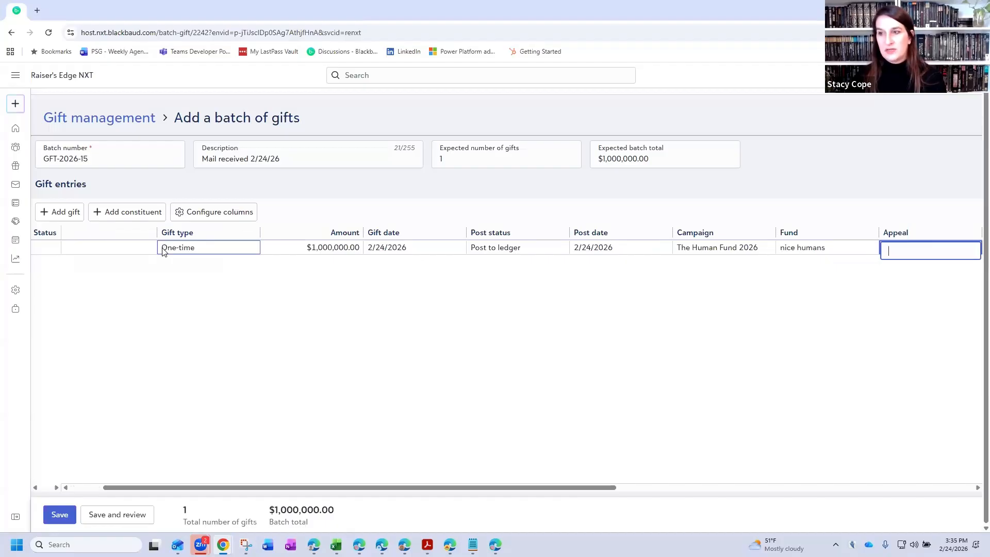
- Set the gift's appeal to "Annual Appeal Letter" and its payment method to Check
type("letter")
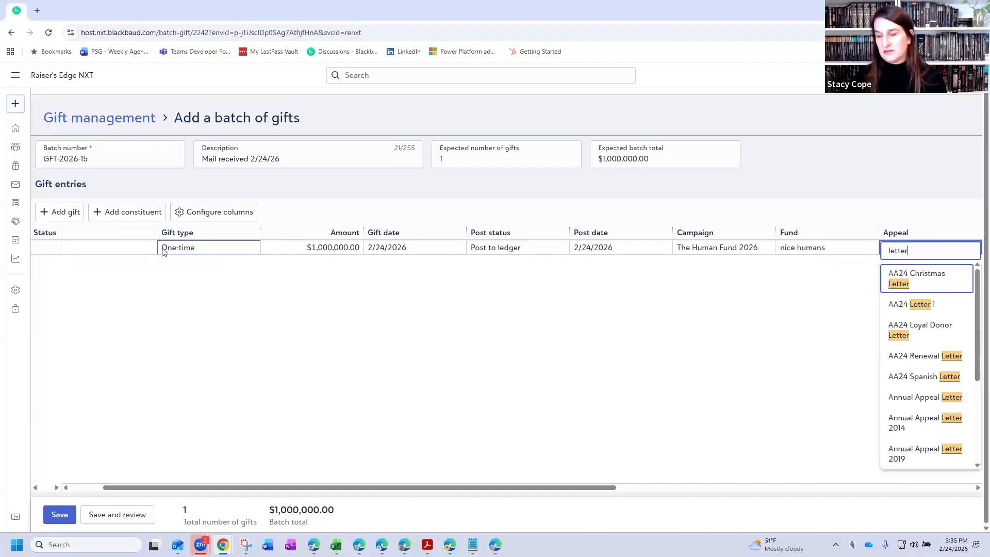
key("Down")
key("Down")
key("Down")
key("Down")
key("Down")
key("Tab")
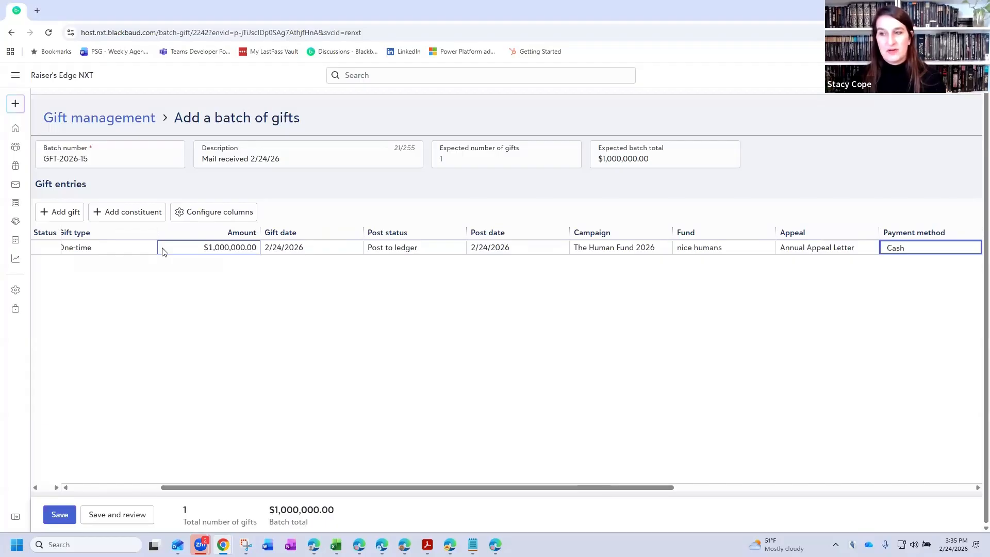
key("Down")
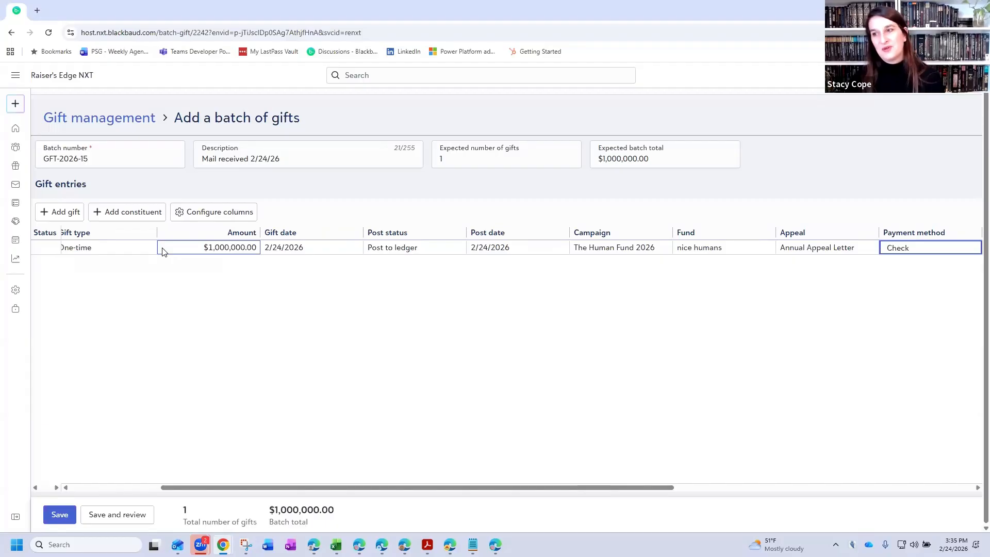
key("Tab")
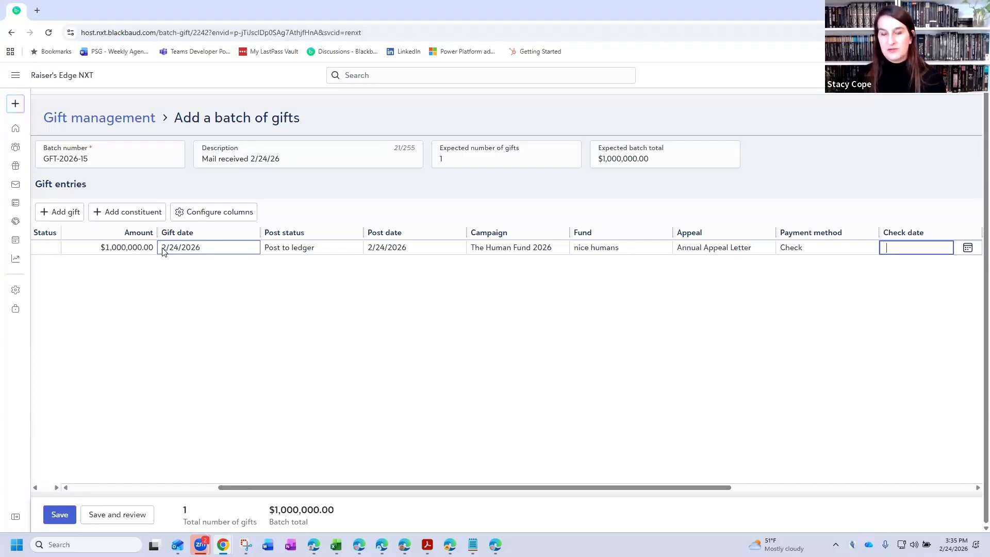
- Set the gift's check date to 2/20/2026 and its check number to 8675309
type("20")
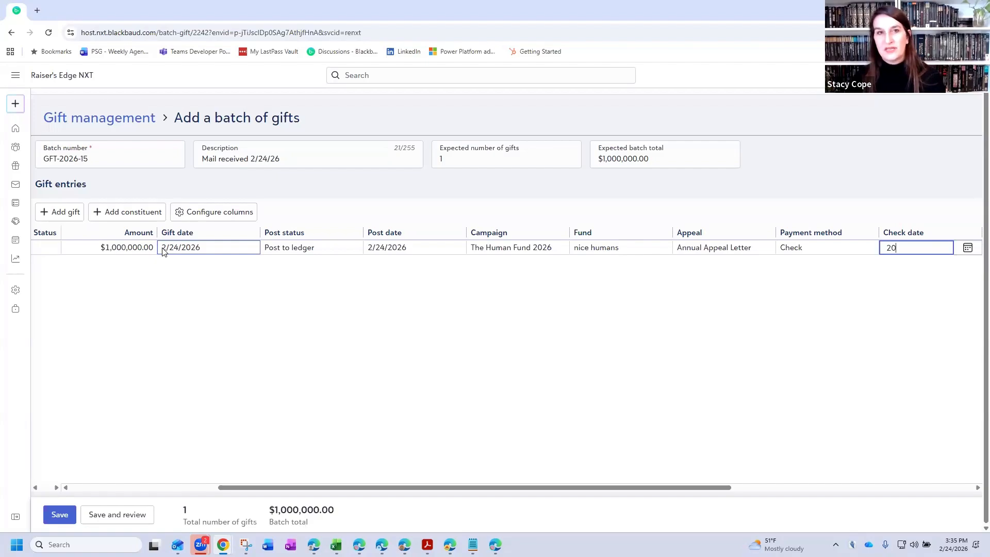
key("Tab")
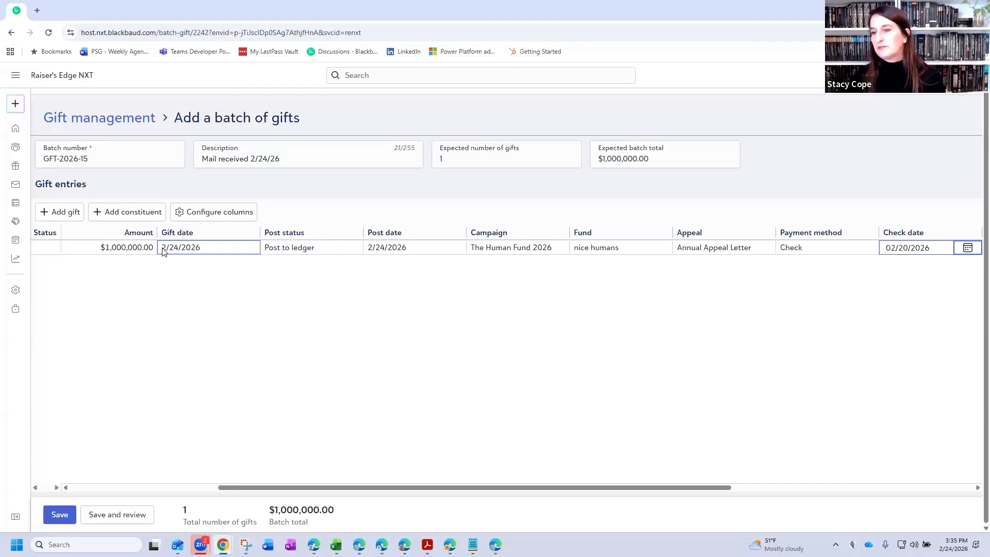
key("Return")
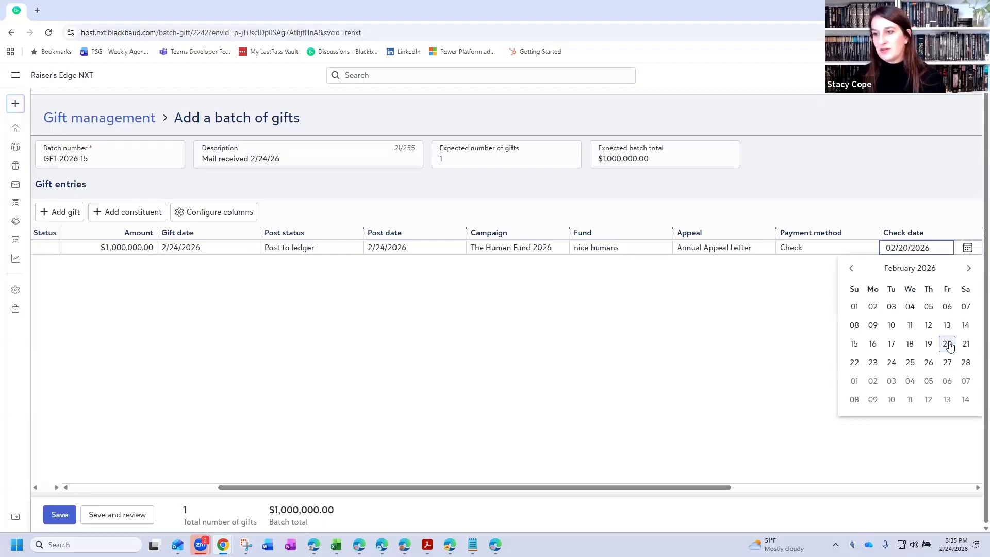
key("Escape")
key("Tab")
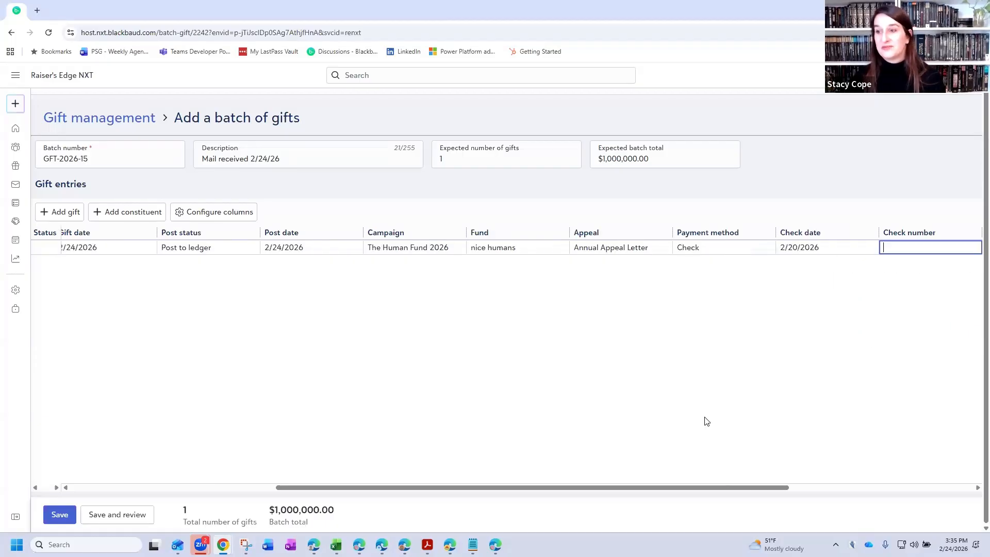
type("8675309")
key("Tab")
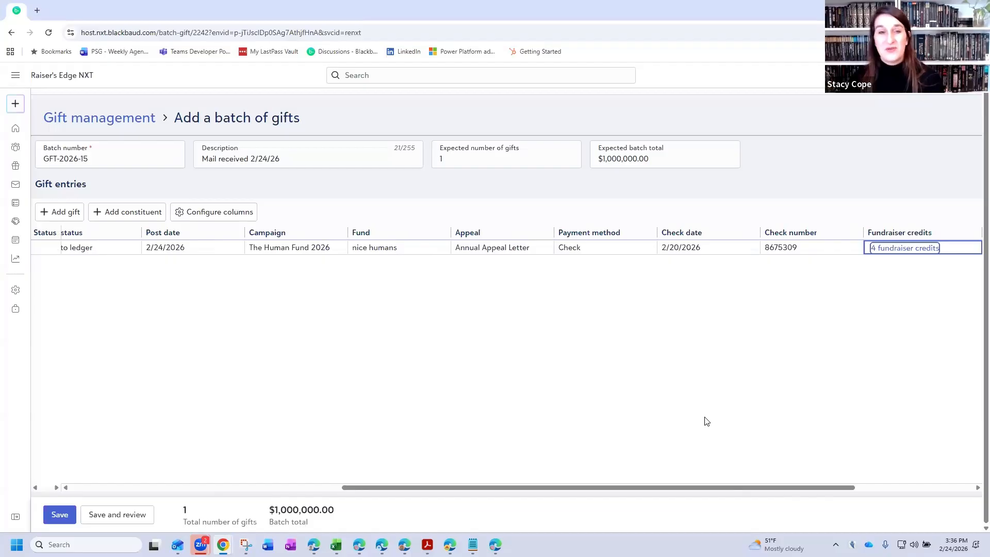
key("Tab")
key("Tab")
key("Tab")
key("Tab")
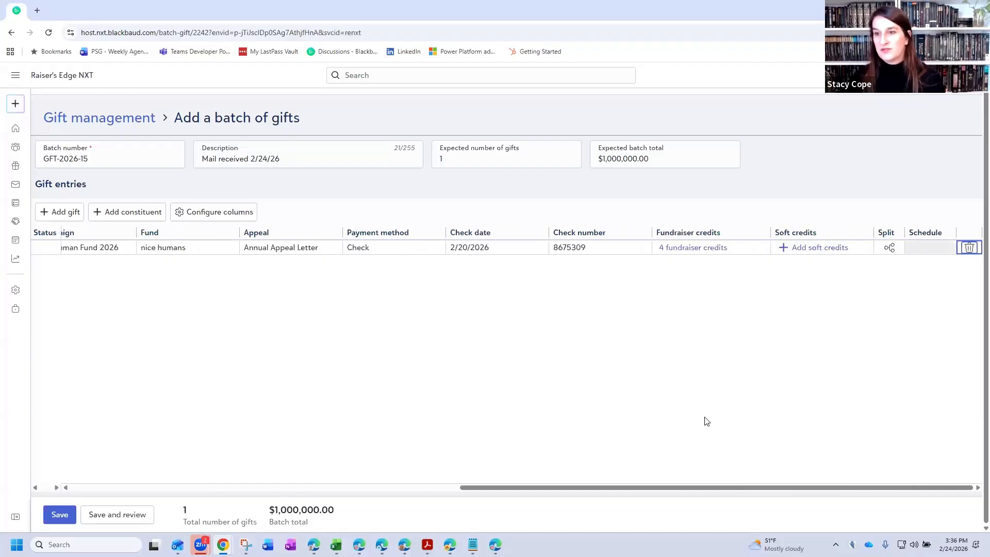
key("shift+Tab")
key("shift+Tab")
key("shift+Tab")
key("shift+Tab")
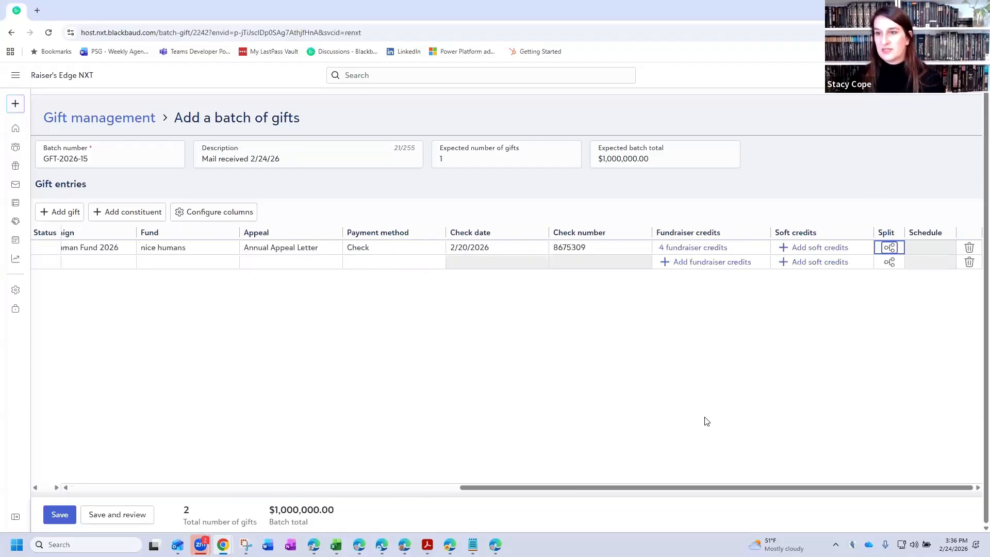
key("Tab")
key("shift+Tab")
key("shift+Tab")
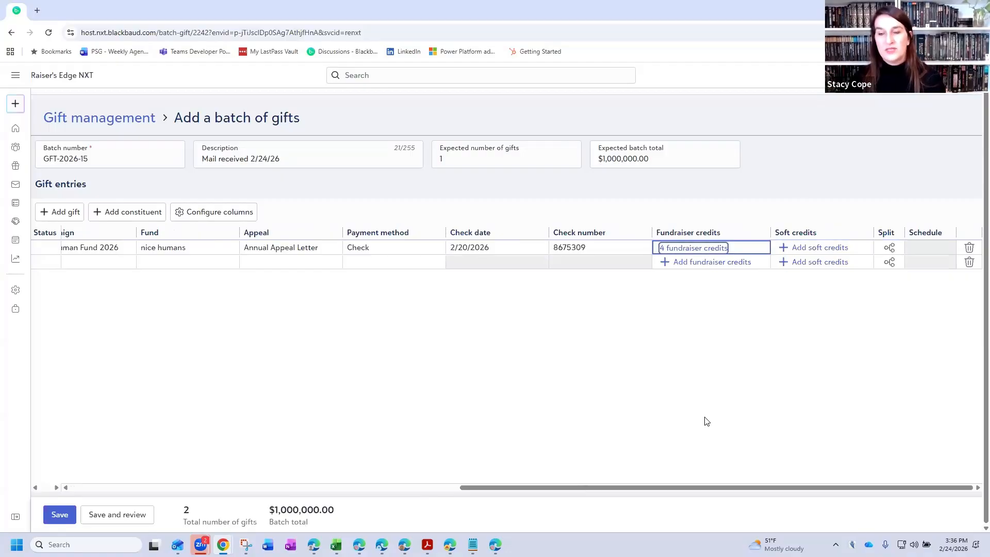
- Remove the second listed fundraiser from the $1,000,000.00 gift's fundraiser credits and keep the others at the full amount
key("Return")
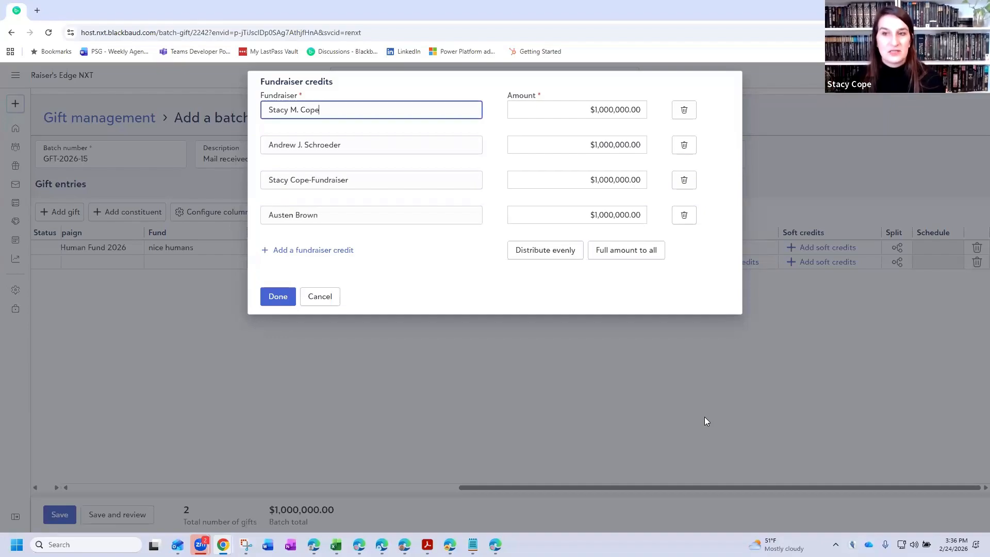
key("Tab")
key("Tab")
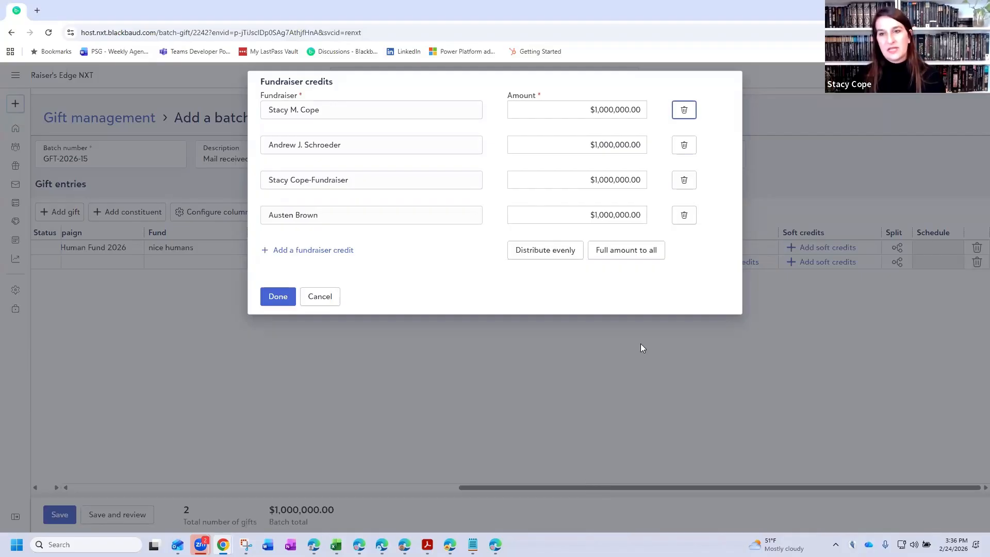
left_click(683, 147)
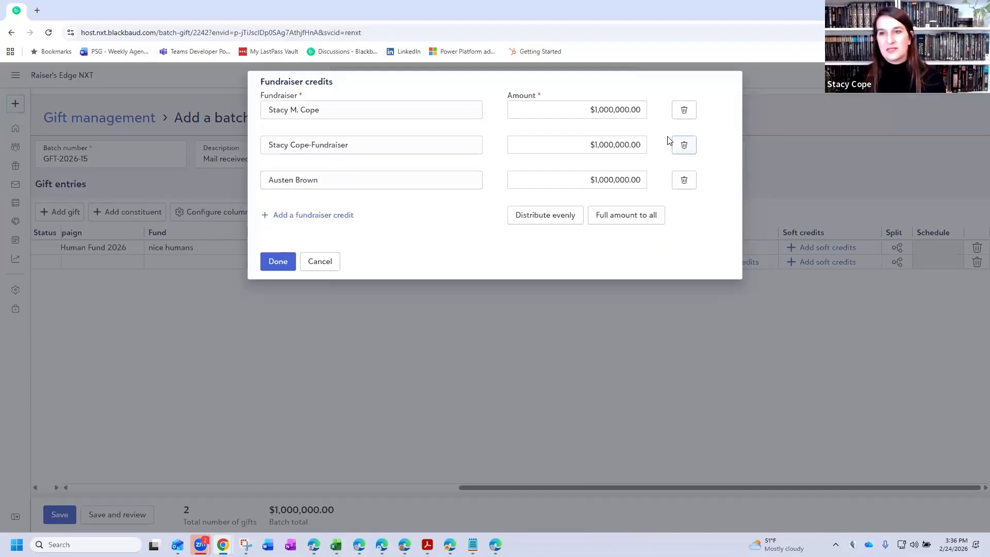
left_click(277, 262)
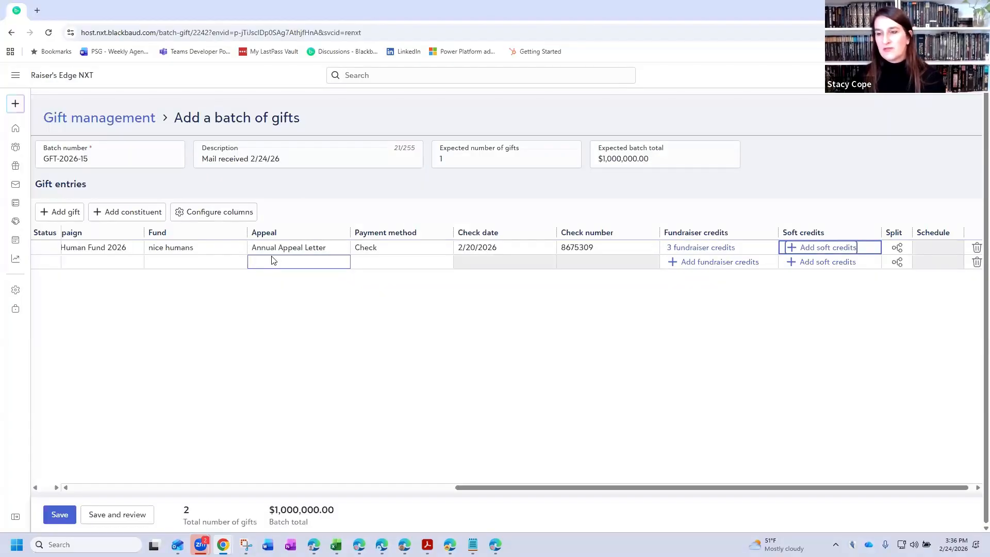
- Add a soft credit of $1,000,000.00 to the gift for another constituent, found by full name
key("Return")
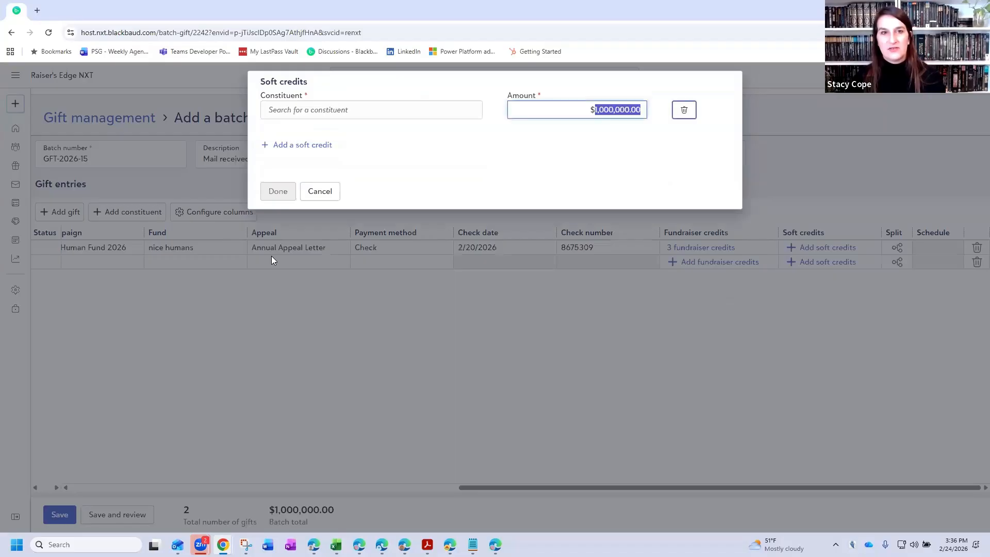
type("kieley")
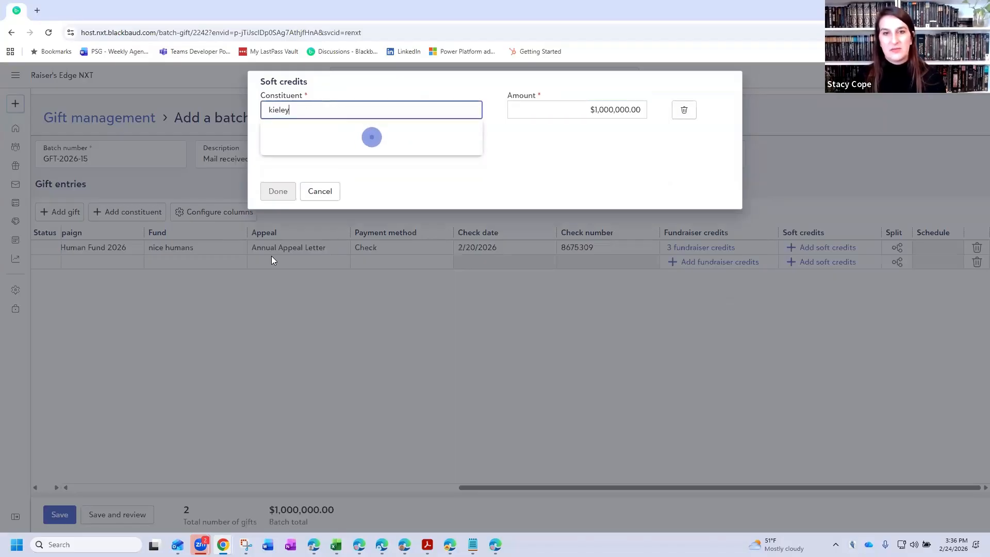
key("BackSpace")
key("BackSpace")
key("BackSpace")
key("BackSpace")
key("BackSpace")
key("BackSpace")
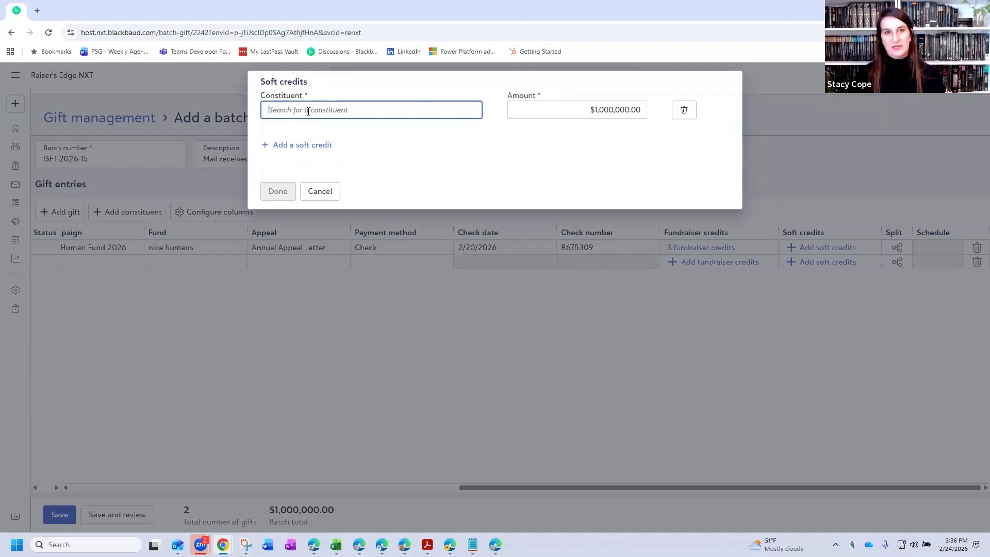
type("donald duckerson")
key("Tab")
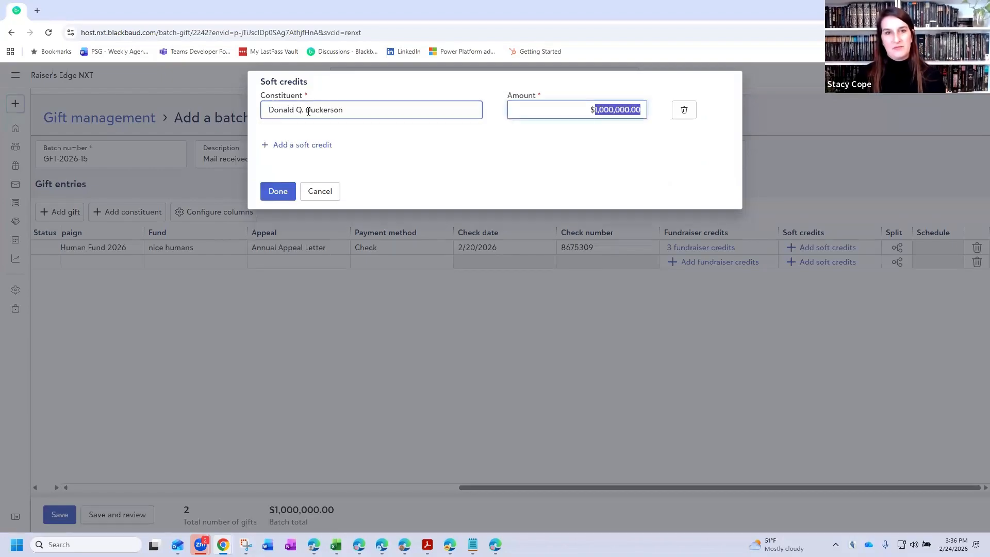
key("Tab")
key("Tab")
key("Tab")
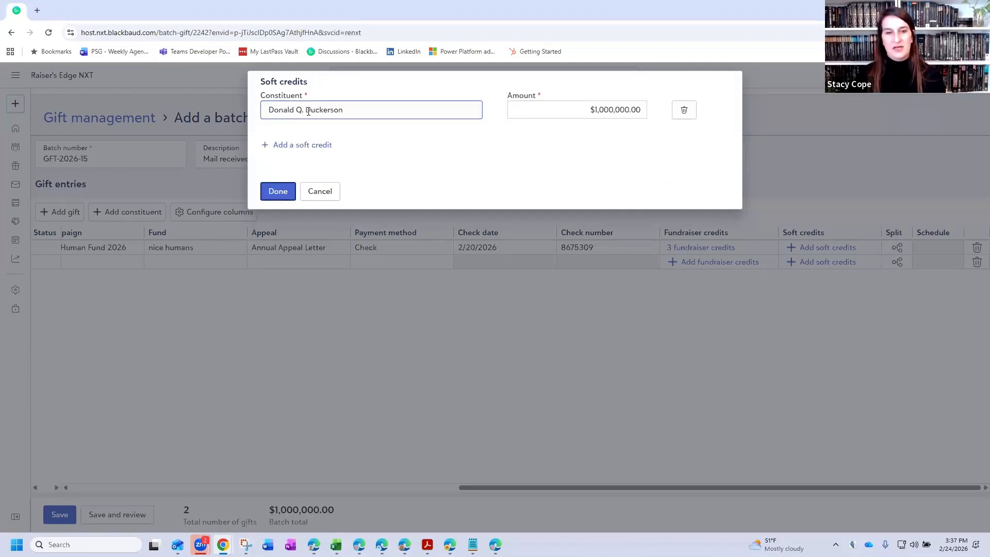
key("Return")
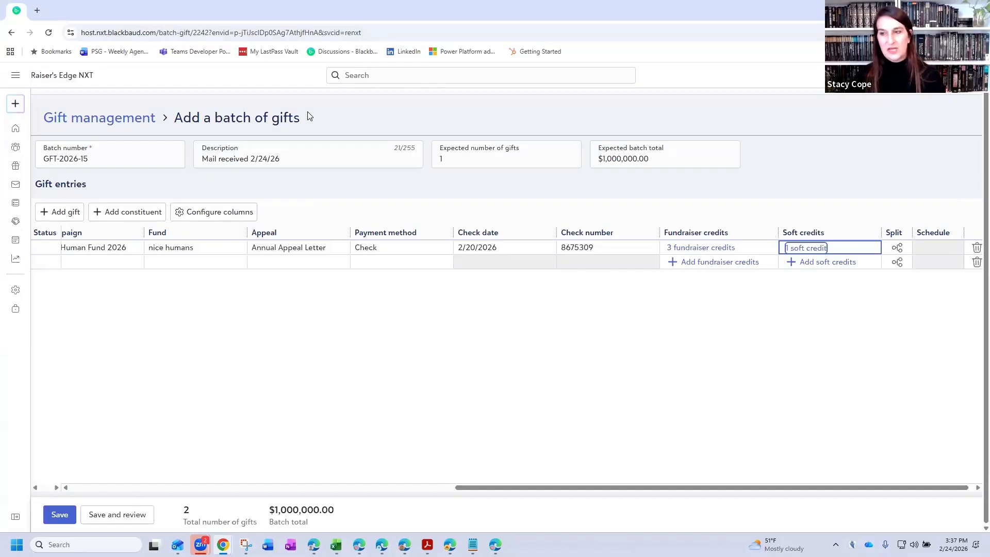
- Go through the gift's split settings, add a second blank split and discard the changes
key("Tab")
key("Return")
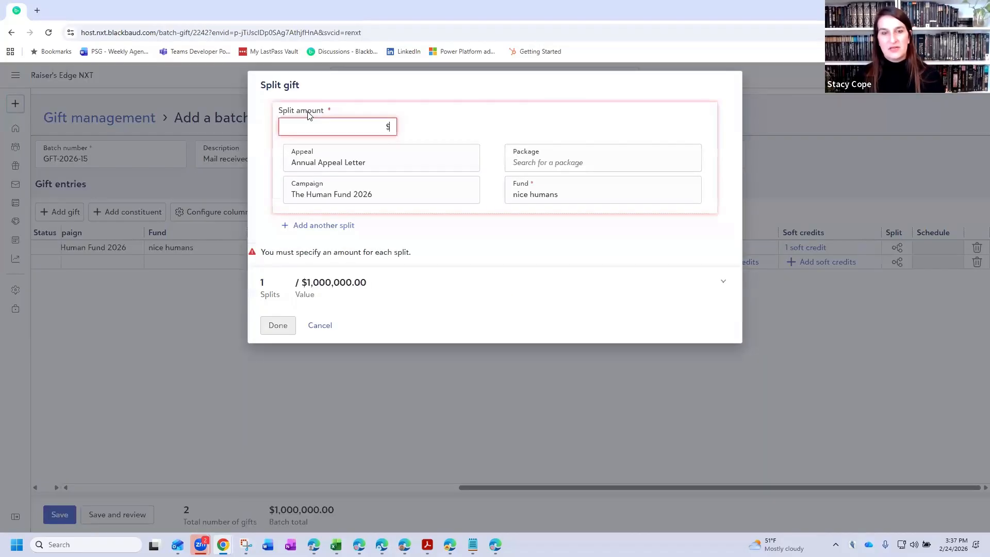
key("Tab")
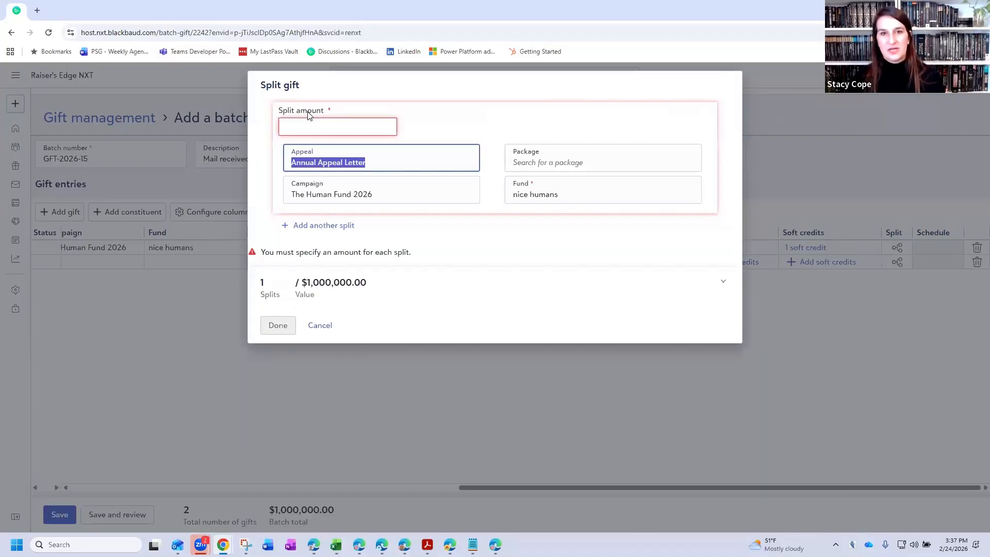
key("Tab")
key("shift+Tab")
key("shift+Tab")
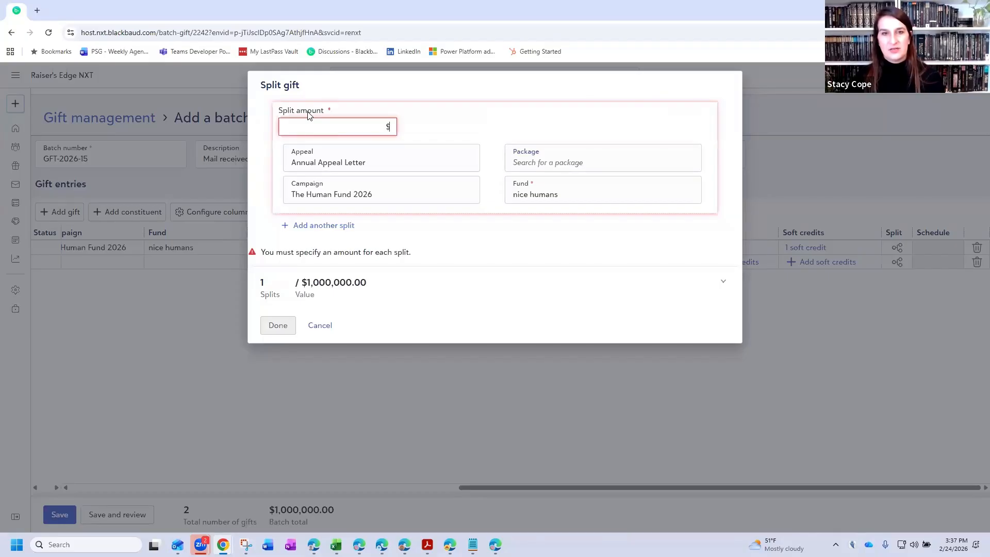
key("Tab")
key("Tab")
key("Tab")
key("Tab")
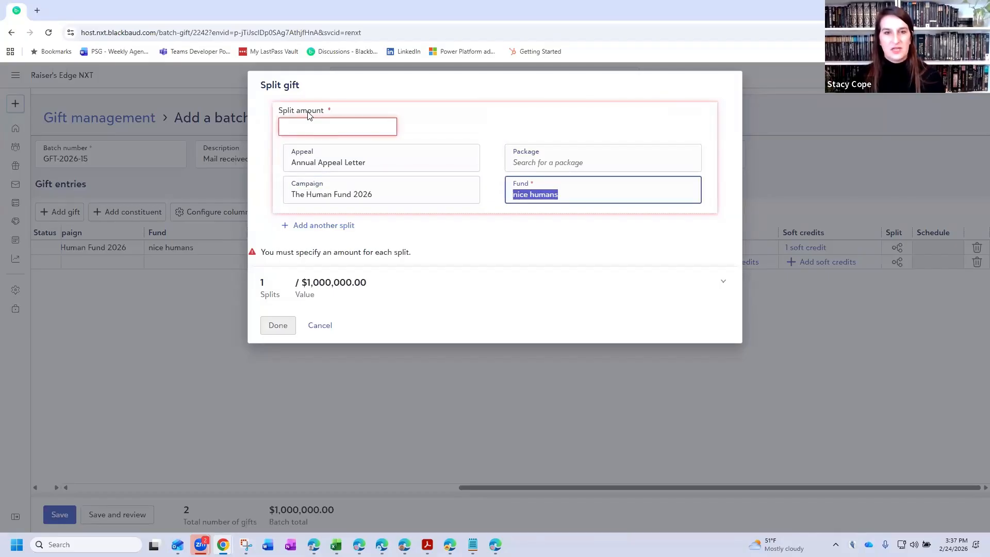
key("Tab")
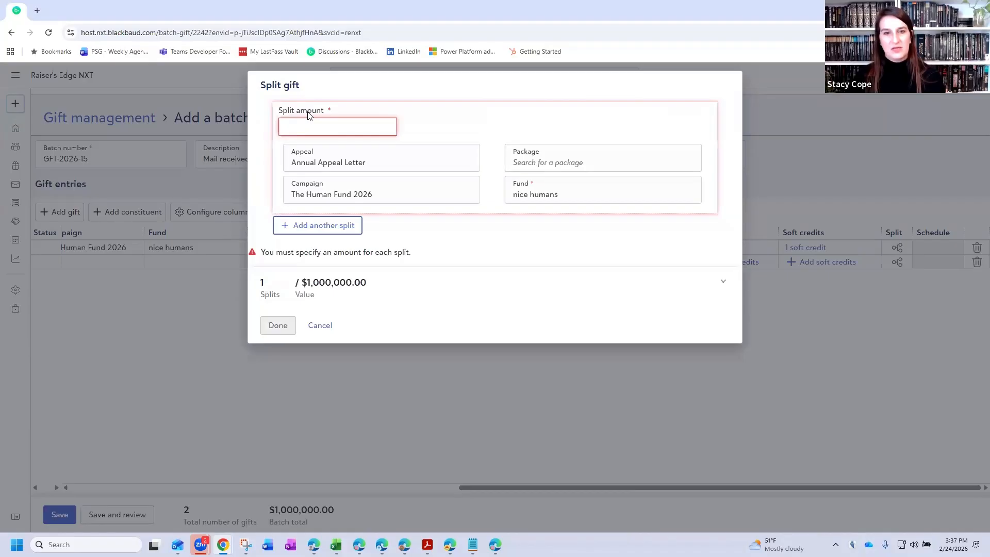
key("Return")
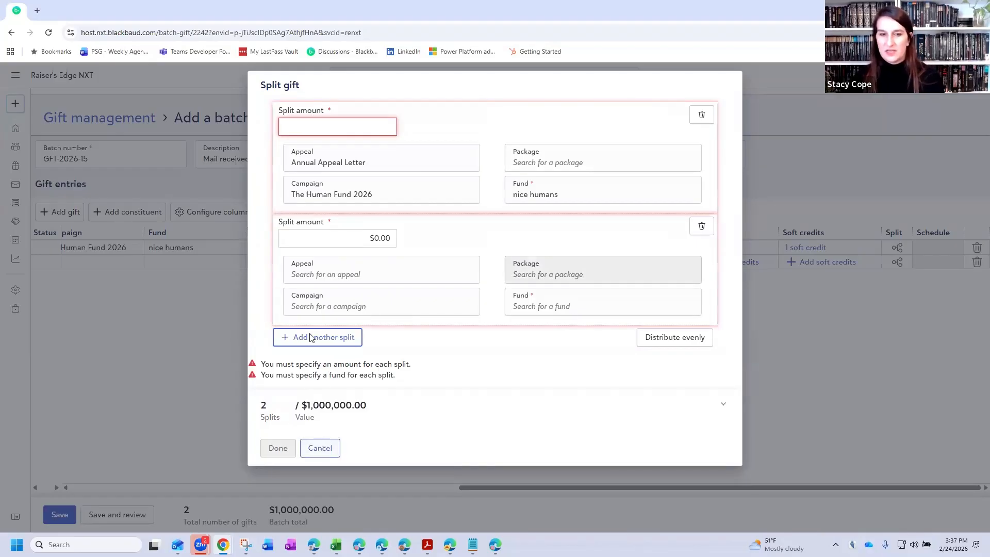
left_click(326, 449)
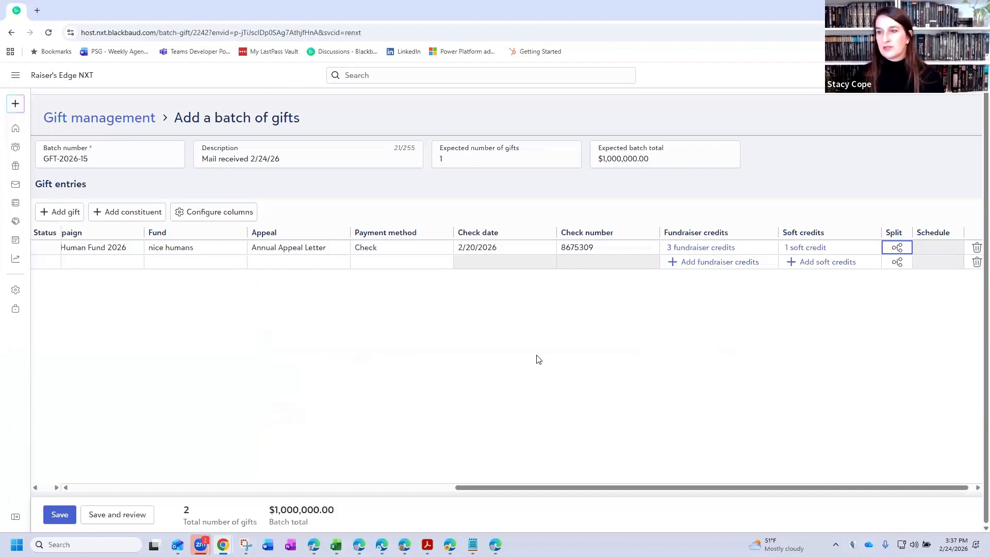
- Try to save and review the batch, and check the error status of the blank second gift entry
key("Tab")
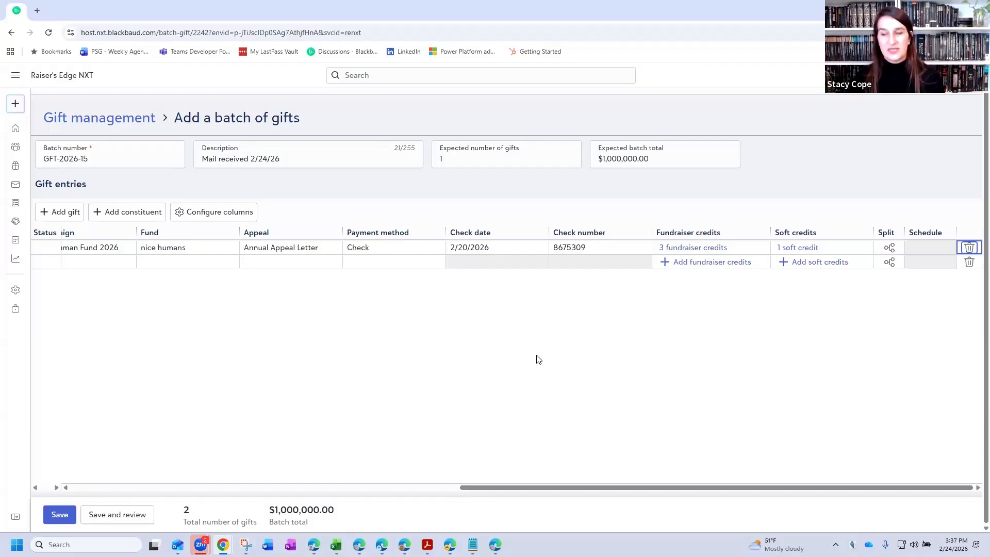
key("Tab")
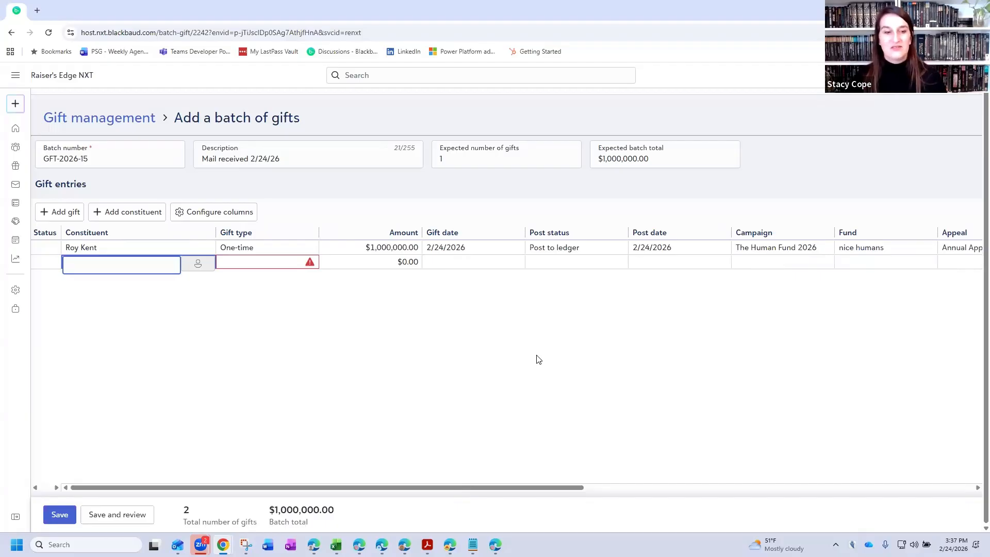
left_click(113, 514)
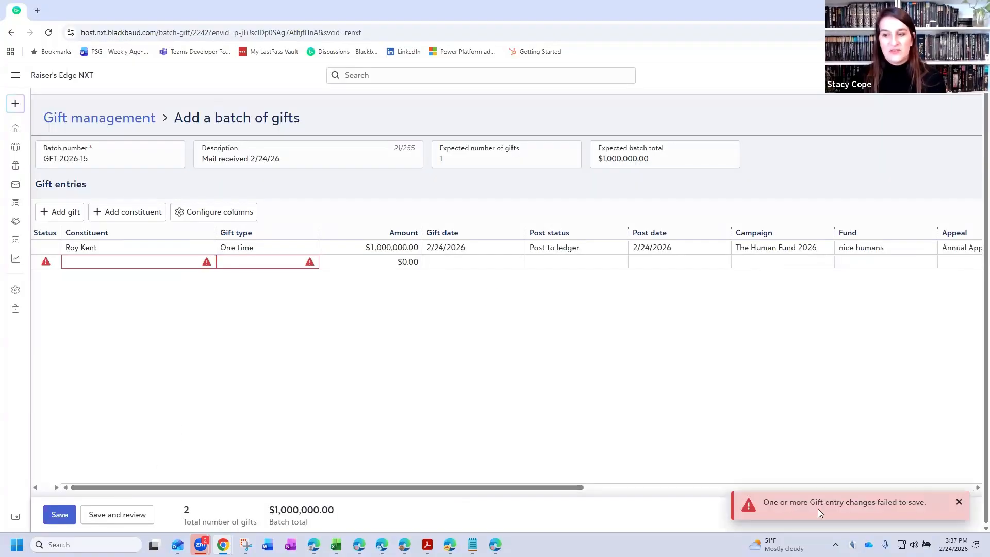
mouse_move(46, 262)
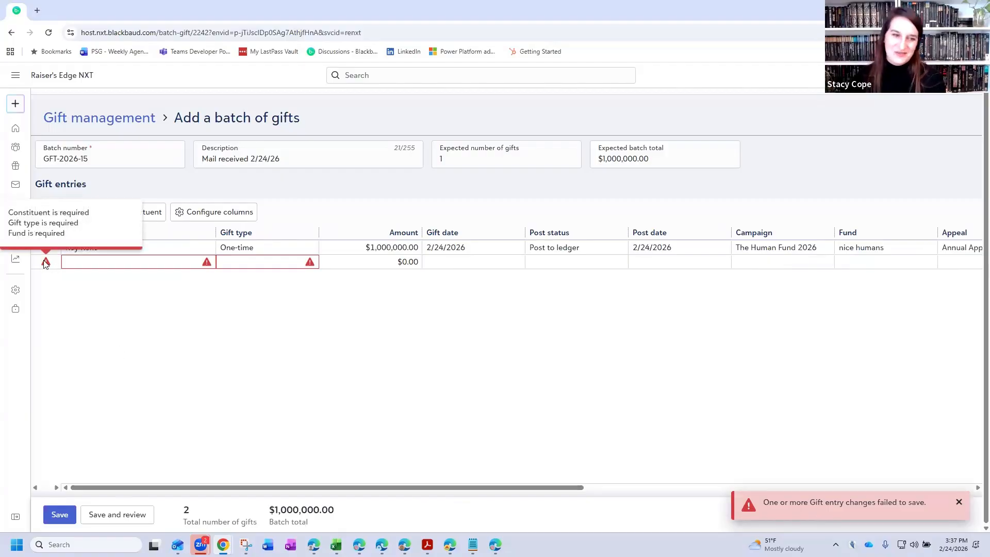
- Delete the blank second gift entry from the batch
left_click_drag(223, 489, 900, 502)
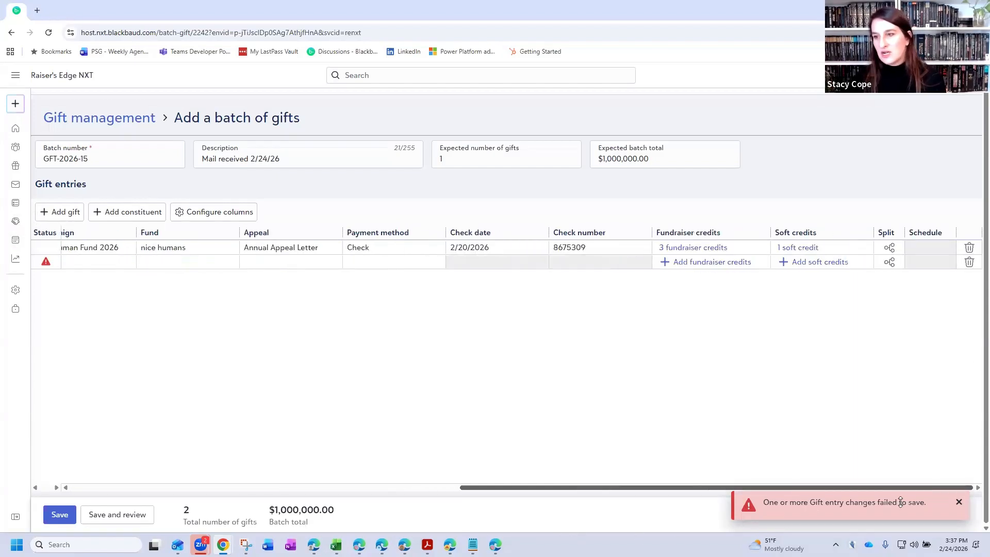
left_click(969, 262)
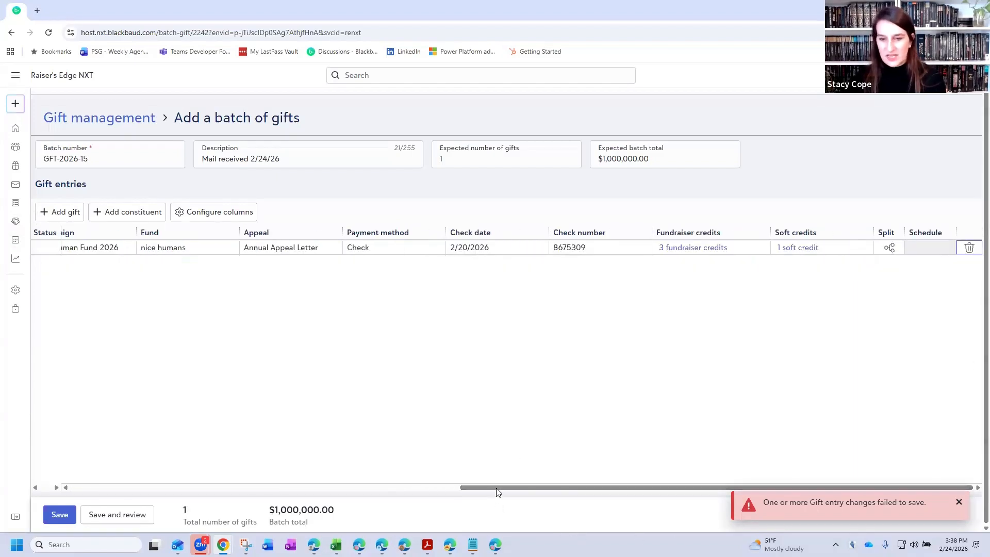
left_click_drag(497, 489, 66, 476)
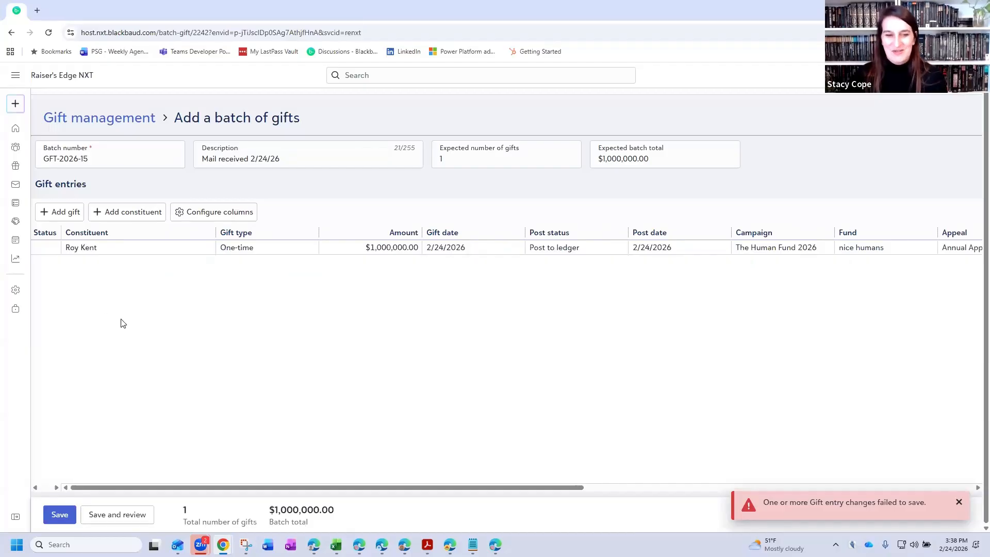
- Save the batch, proceed to its review and approve it
left_click(106, 522)
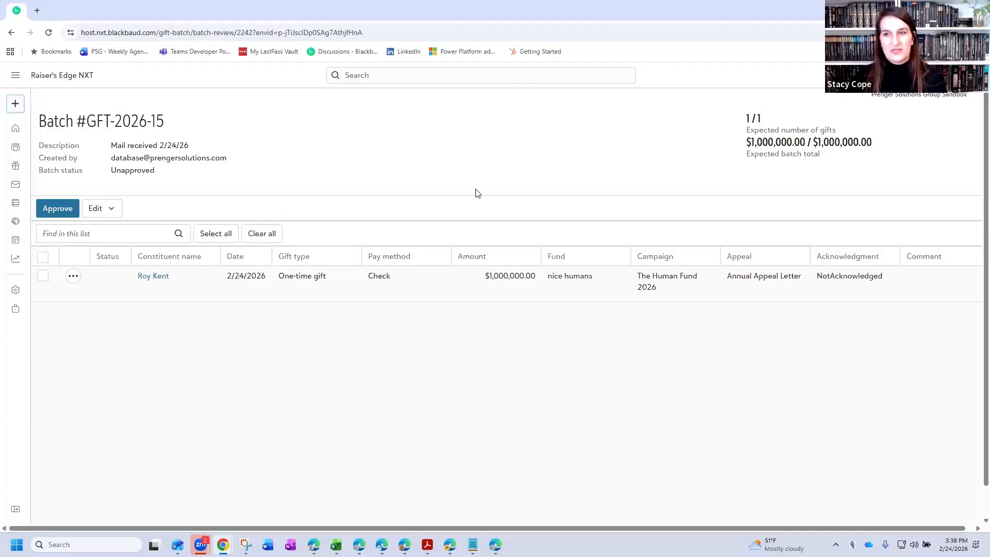
left_click(65, 207)
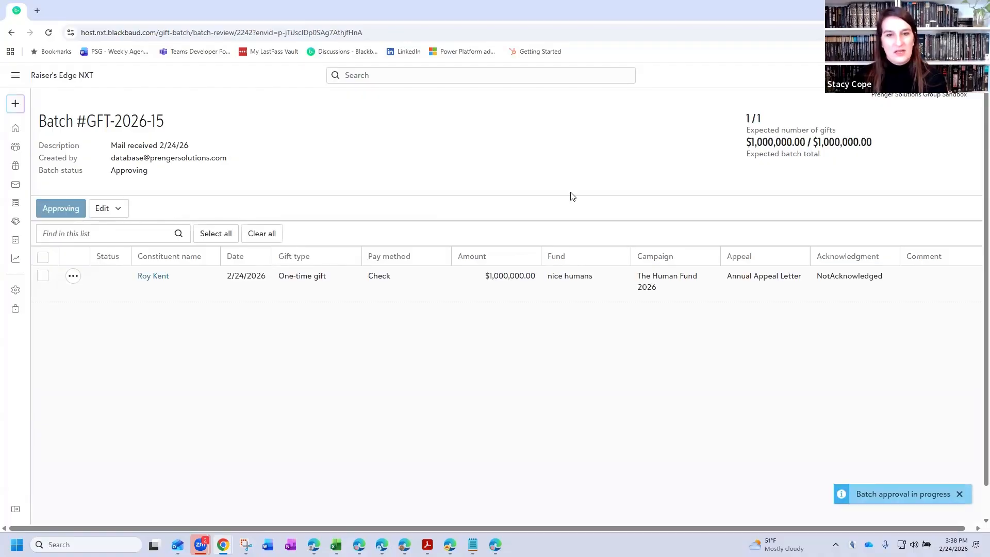